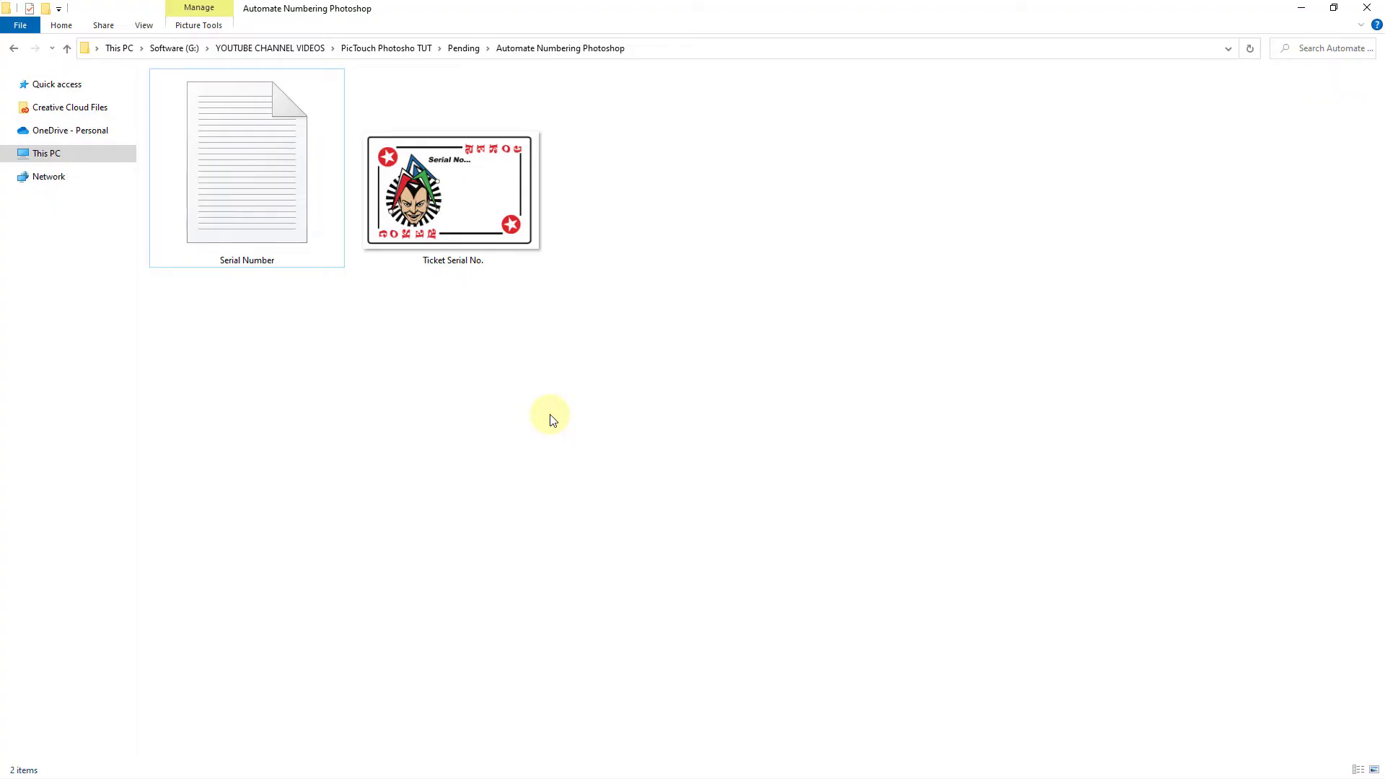
Open Serial Number.txt in Notepad and bring Ticket Serial No.png into Photoshop.
double_click(275, 190)
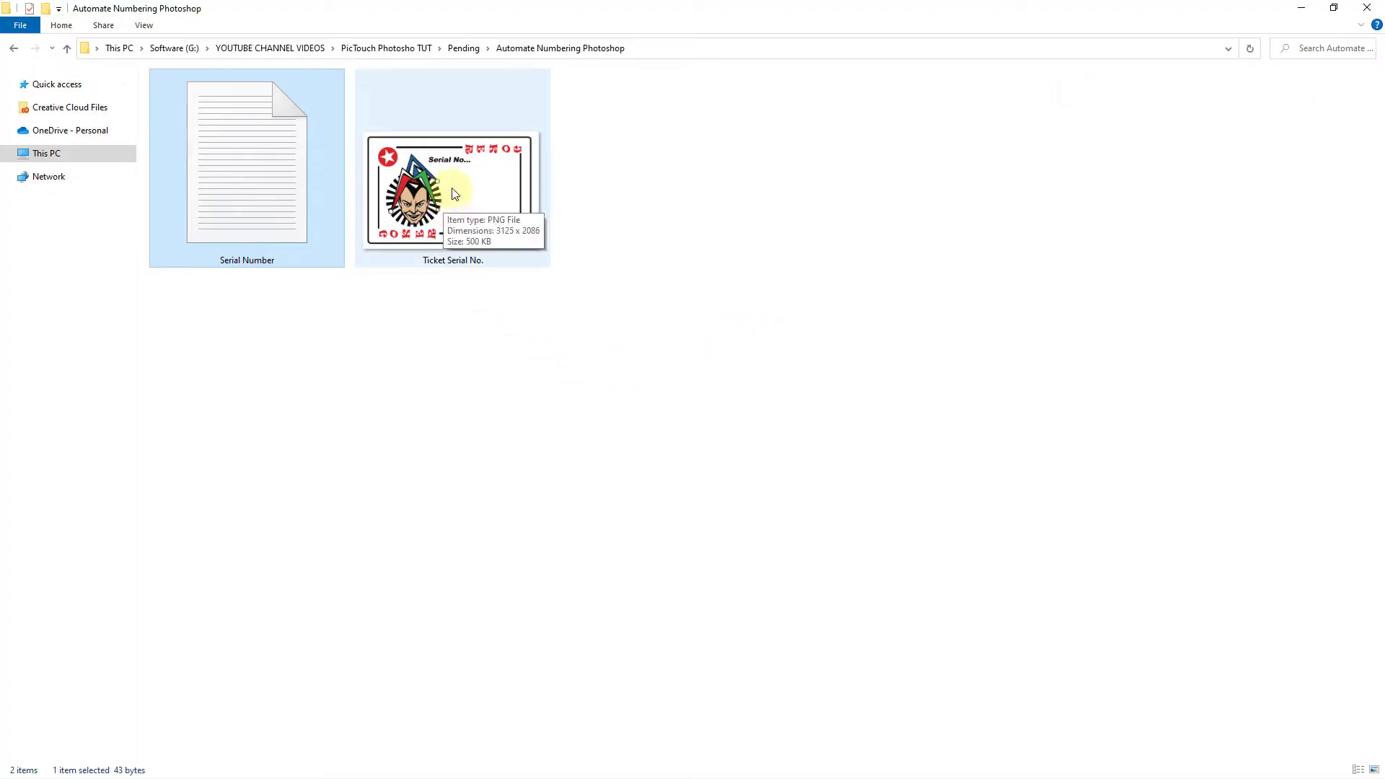
mouse_move(472, 227)
mouse_down()
mouse_move(484, 434)
mouse_move(791, 253)
mouse_move(711, 323)
mouse_up()
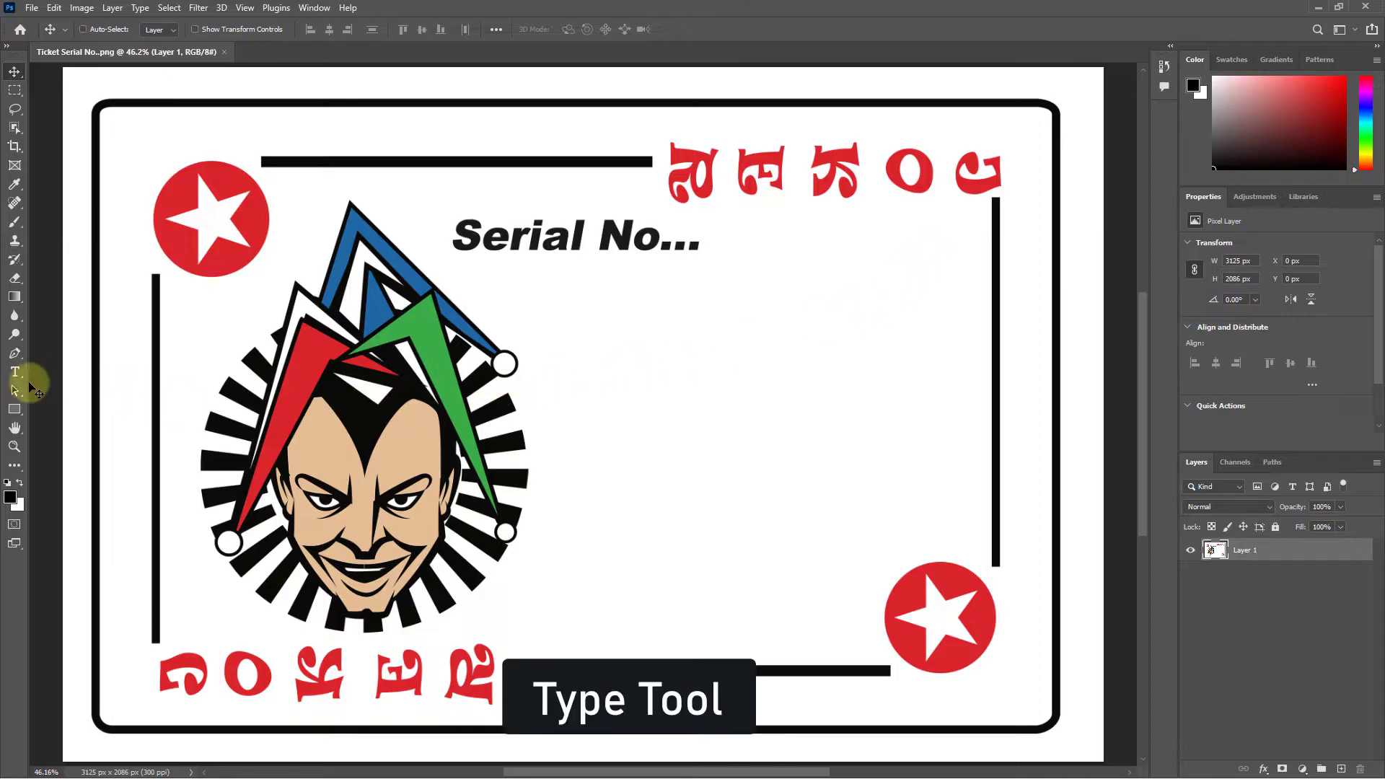
Add a horizontal text layer reading 1 beside Serial No... and scale it up.
click(17, 375)
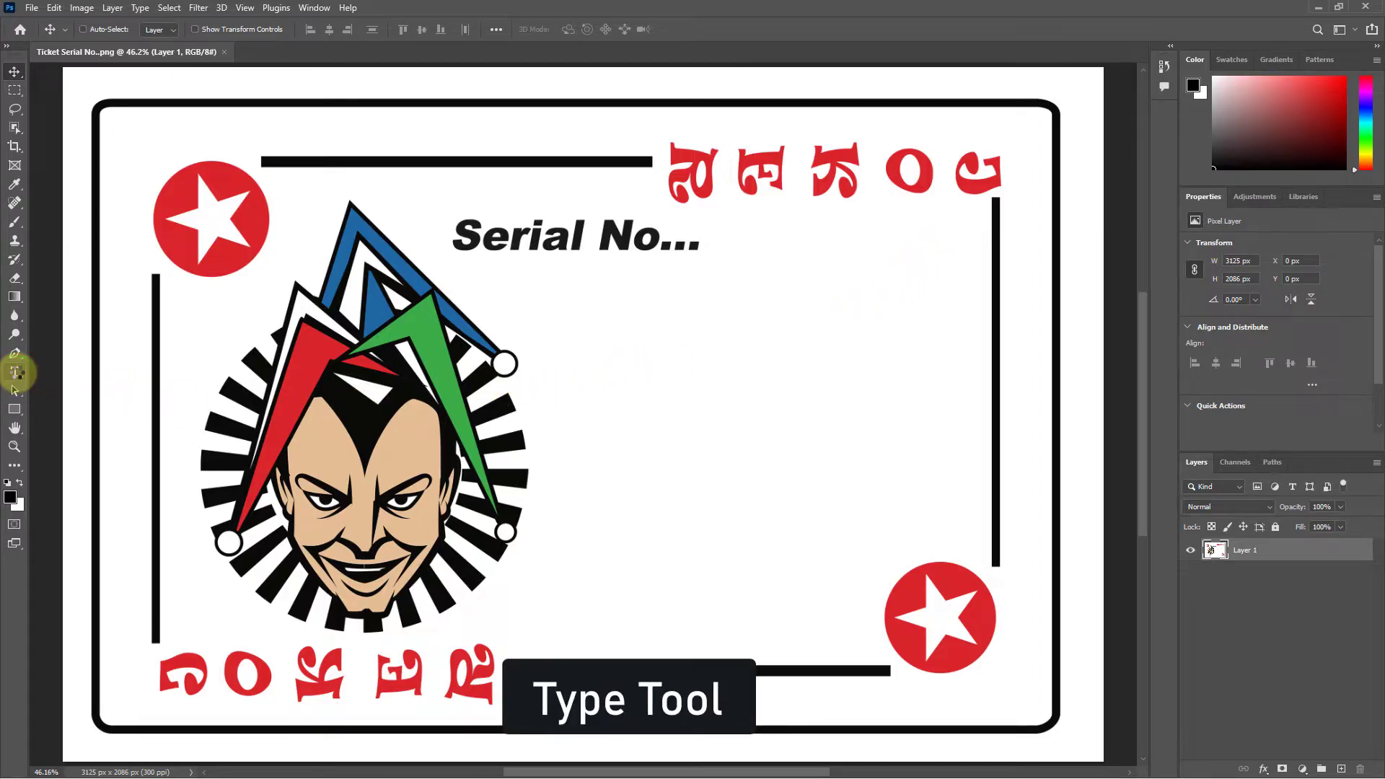
click(17, 375)
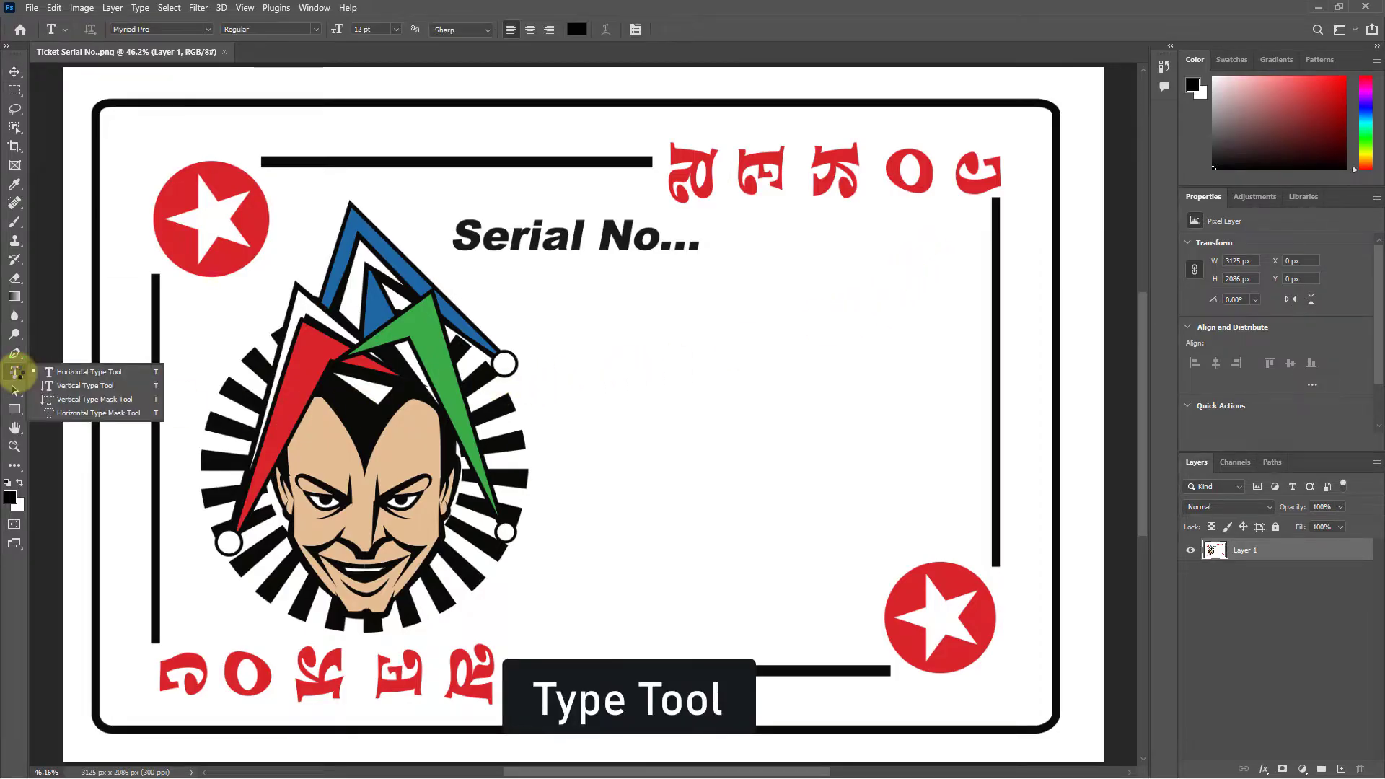
click(74, 372)
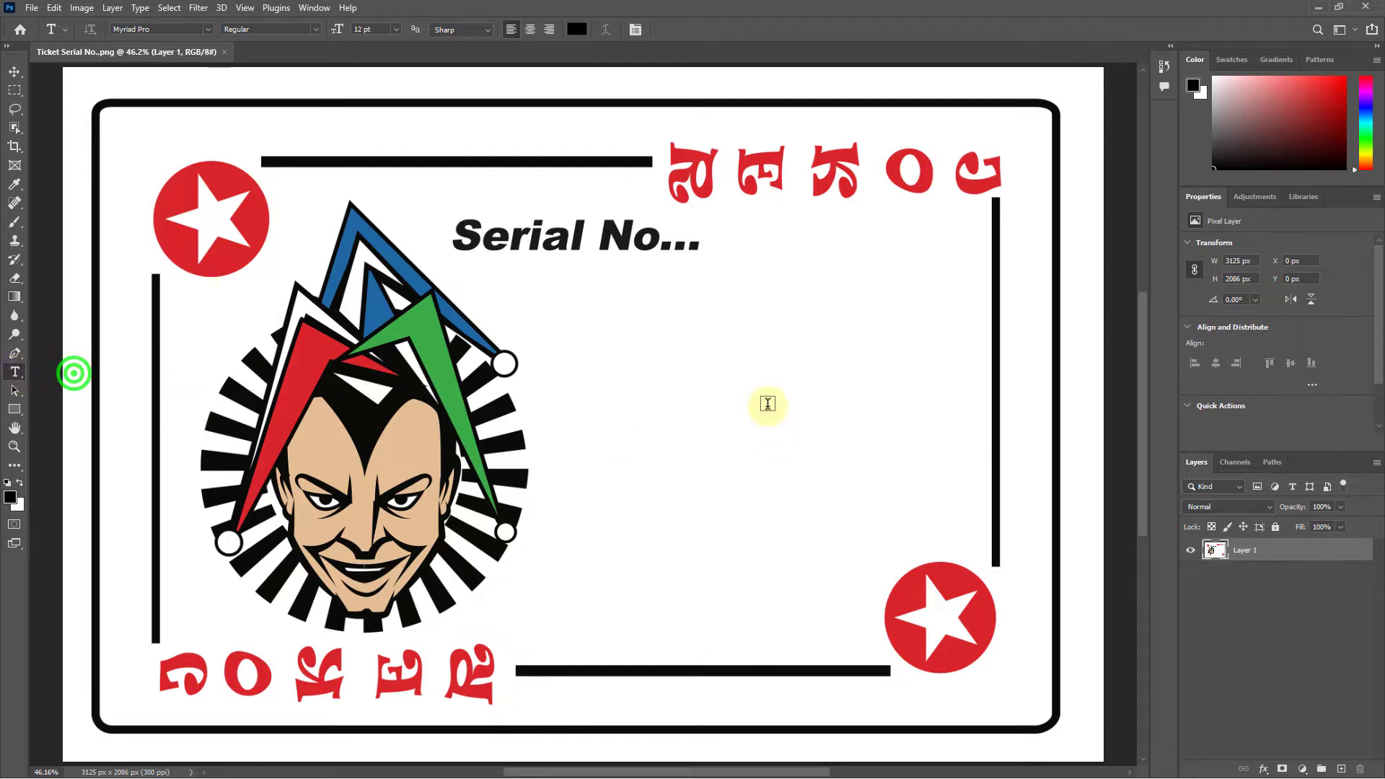
click(715, 389)
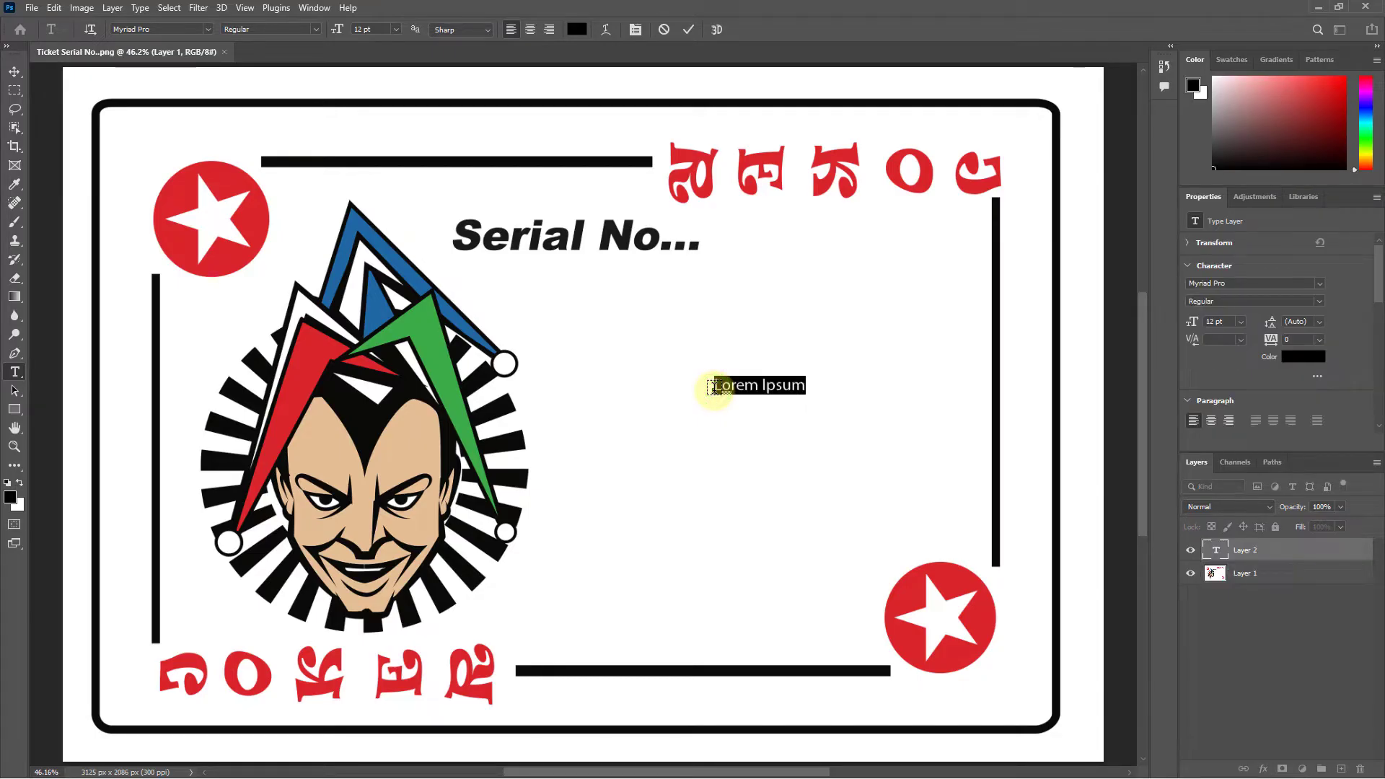
click(714, 387)
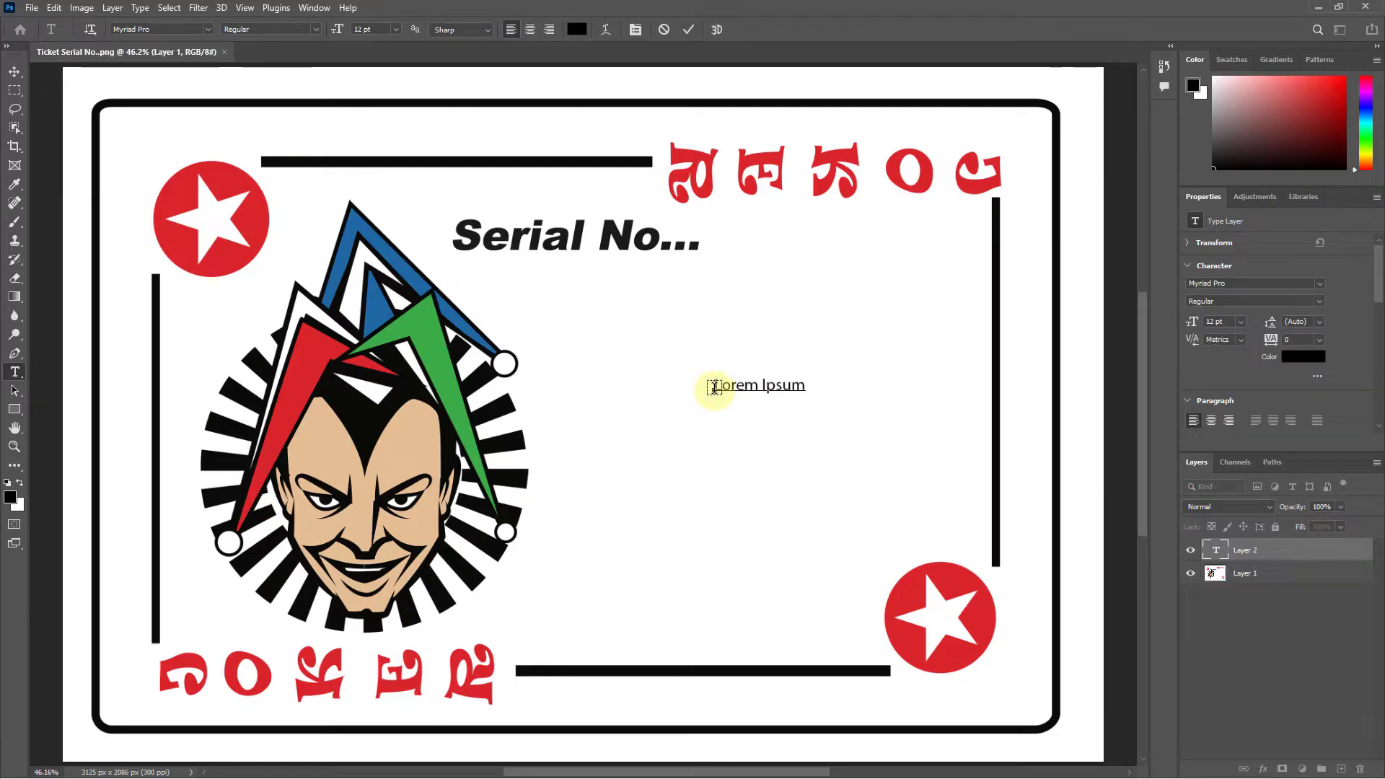
key(ctrl+a)
key(BackSpace)
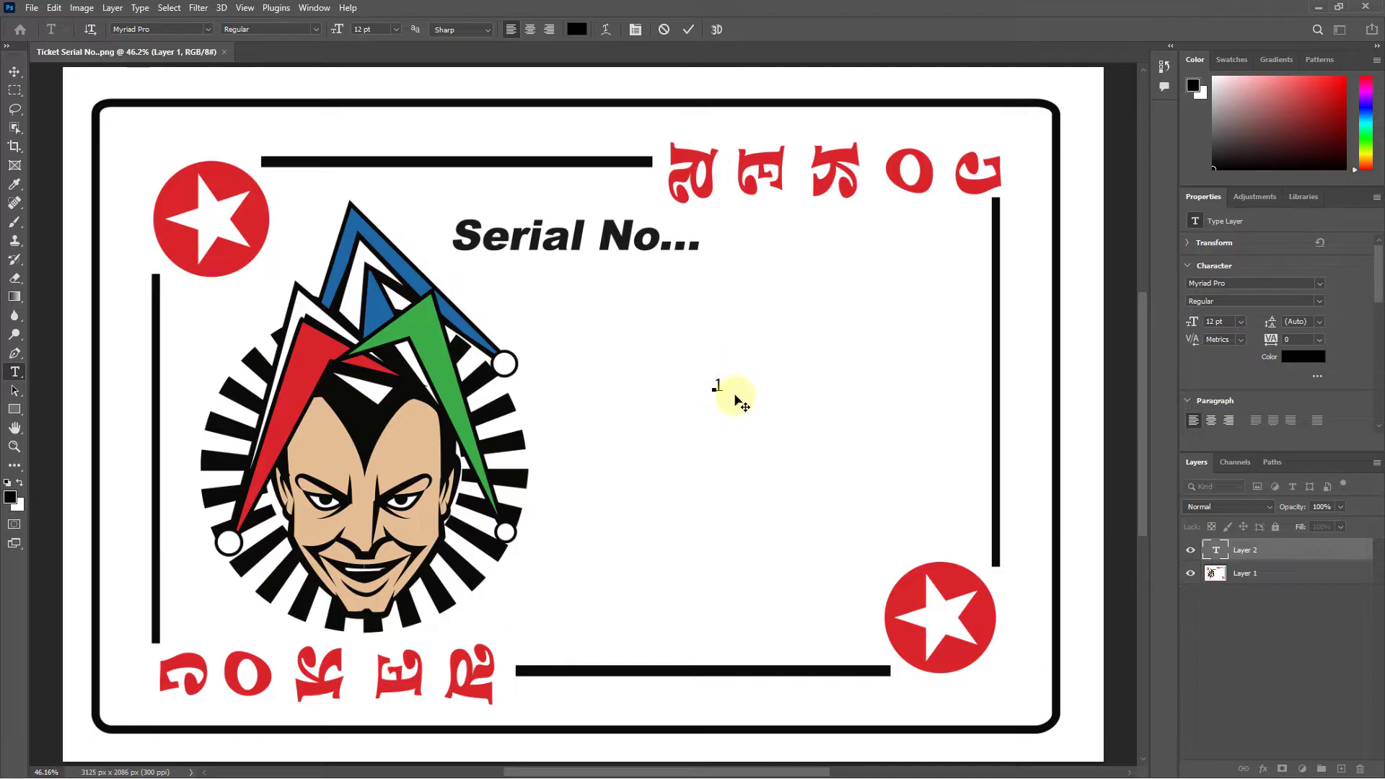
click(15, 71)
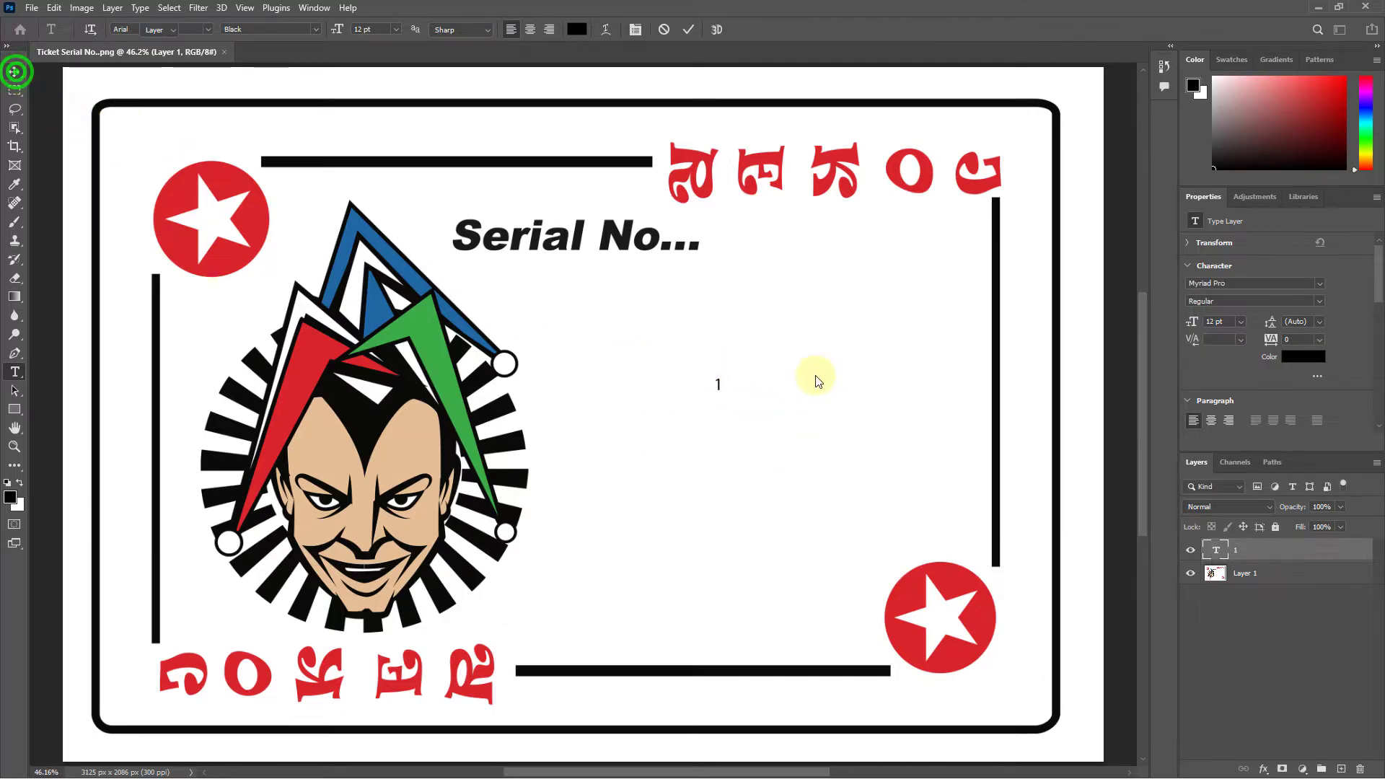
key(ctrl+t)
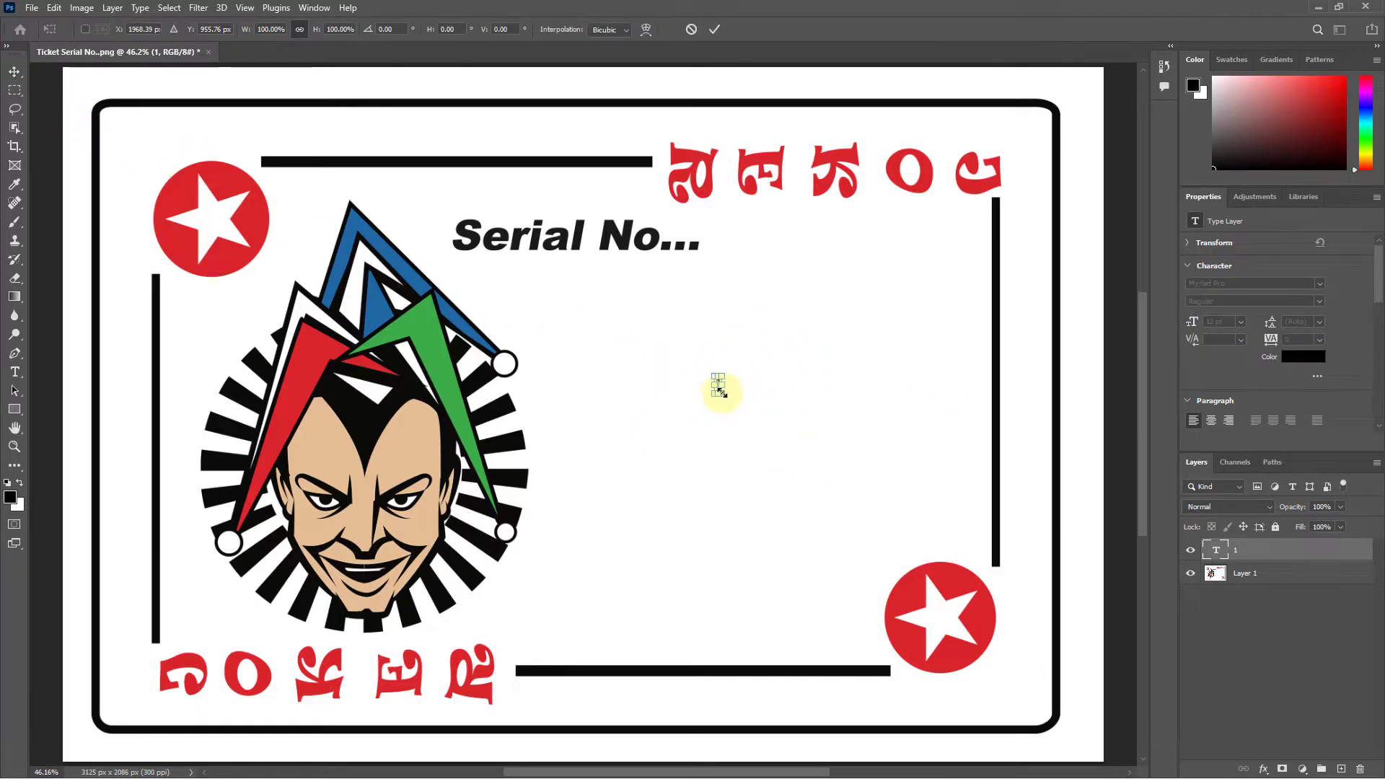
mouse_move(718, 389)
mouse_down()
mouse_move(803, 355)
mouse_move(747, 420)
mouse_up()
Apply the enlarged size and set the 1's font to Arial Black.
click(715, 30)
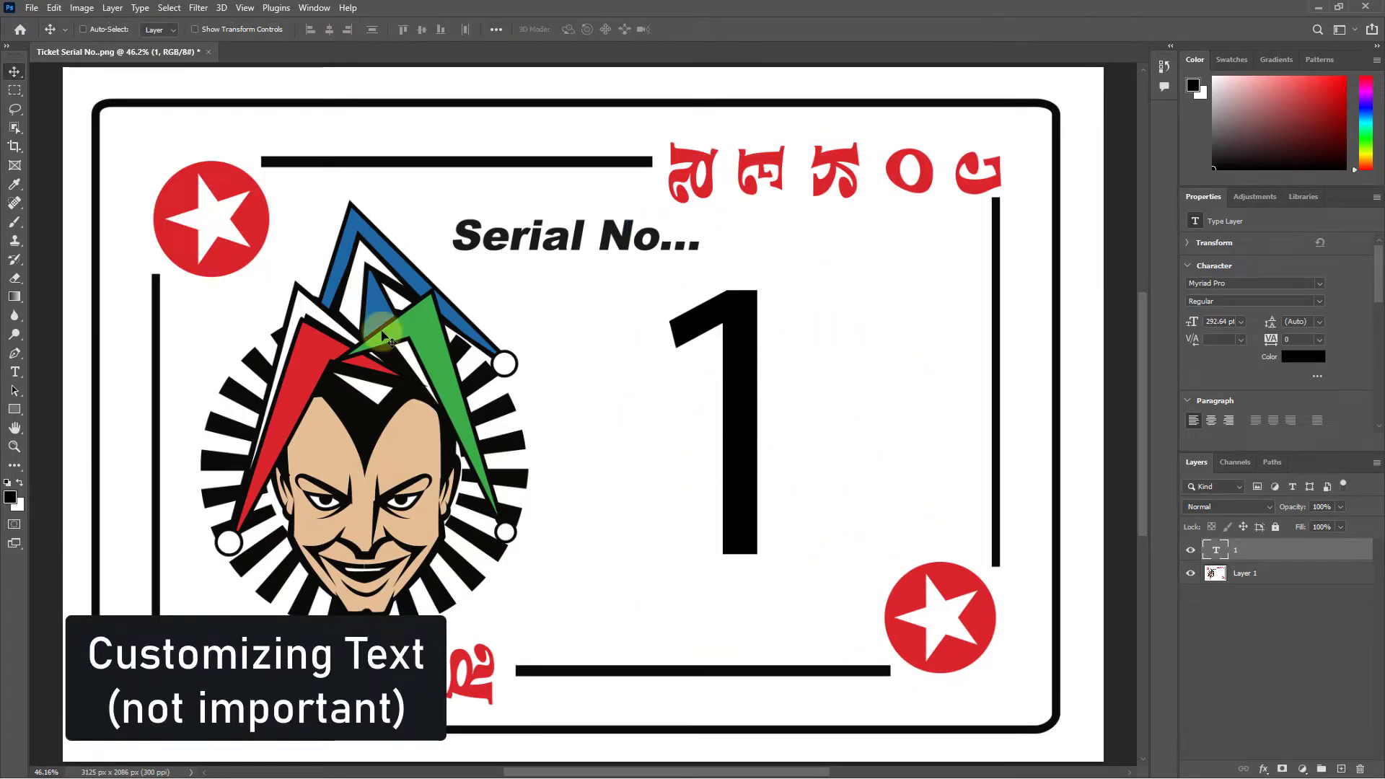
click(14, 371)
click(65, 371)
click(180, 29)
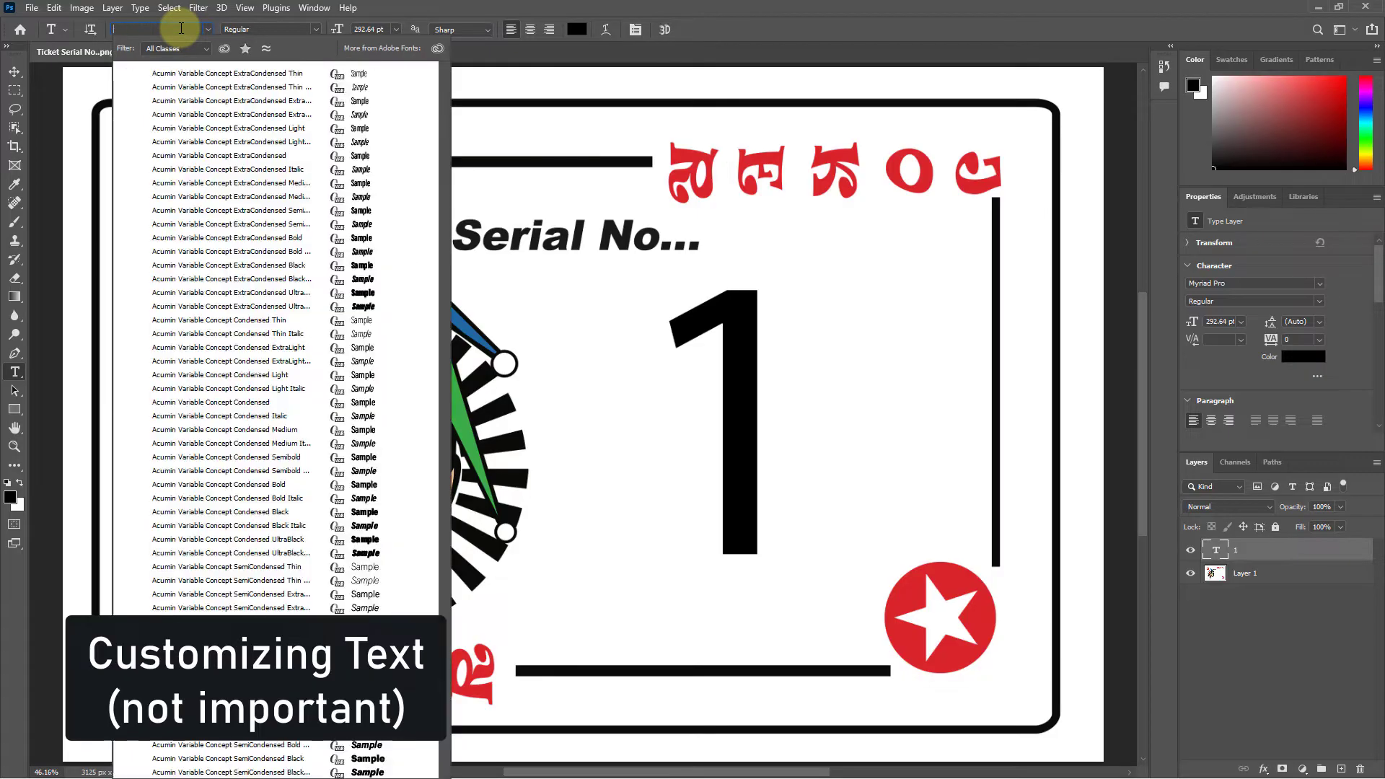
text(Arial)
click(162, 180)
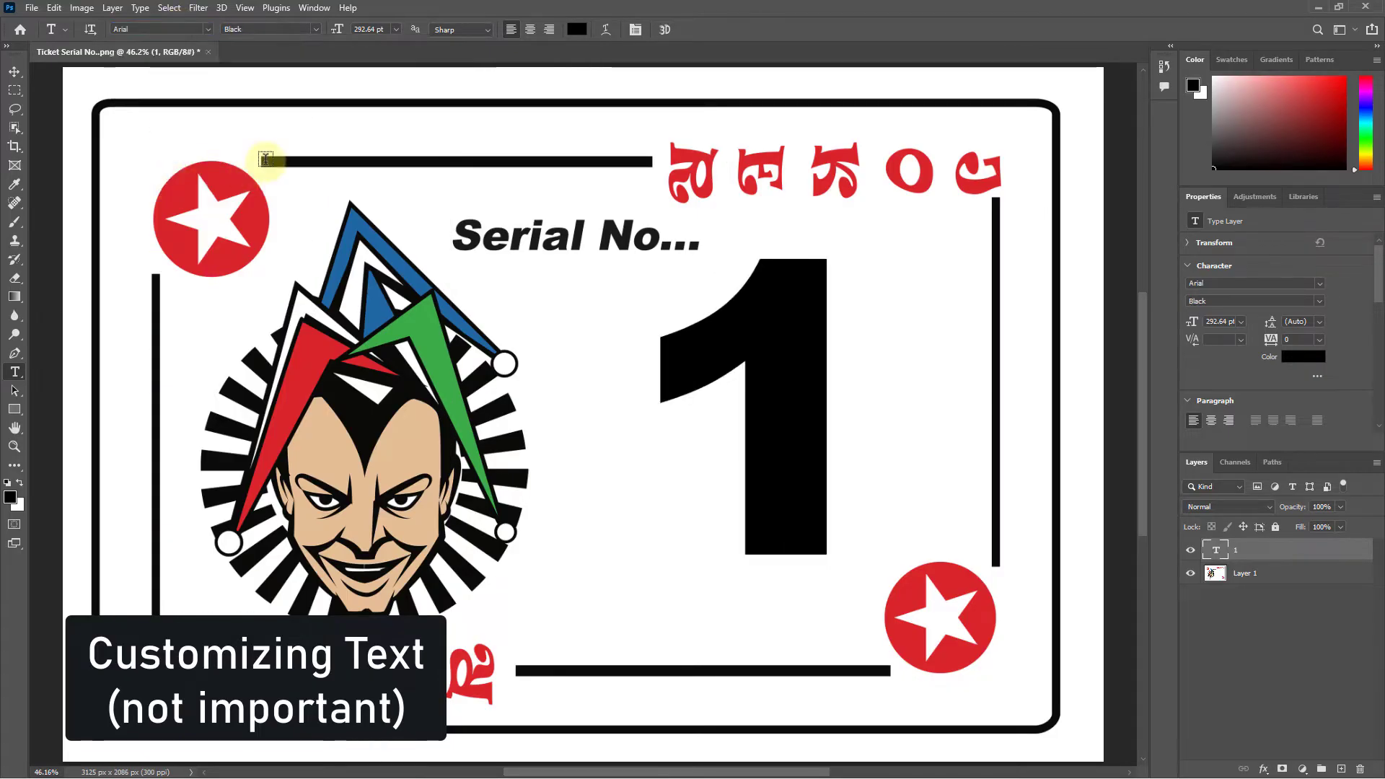
Colour the number 1 deep red and return to the Move tool.
click(577, 29)
drag(705, 148, 438, 91)
click(423, 159)
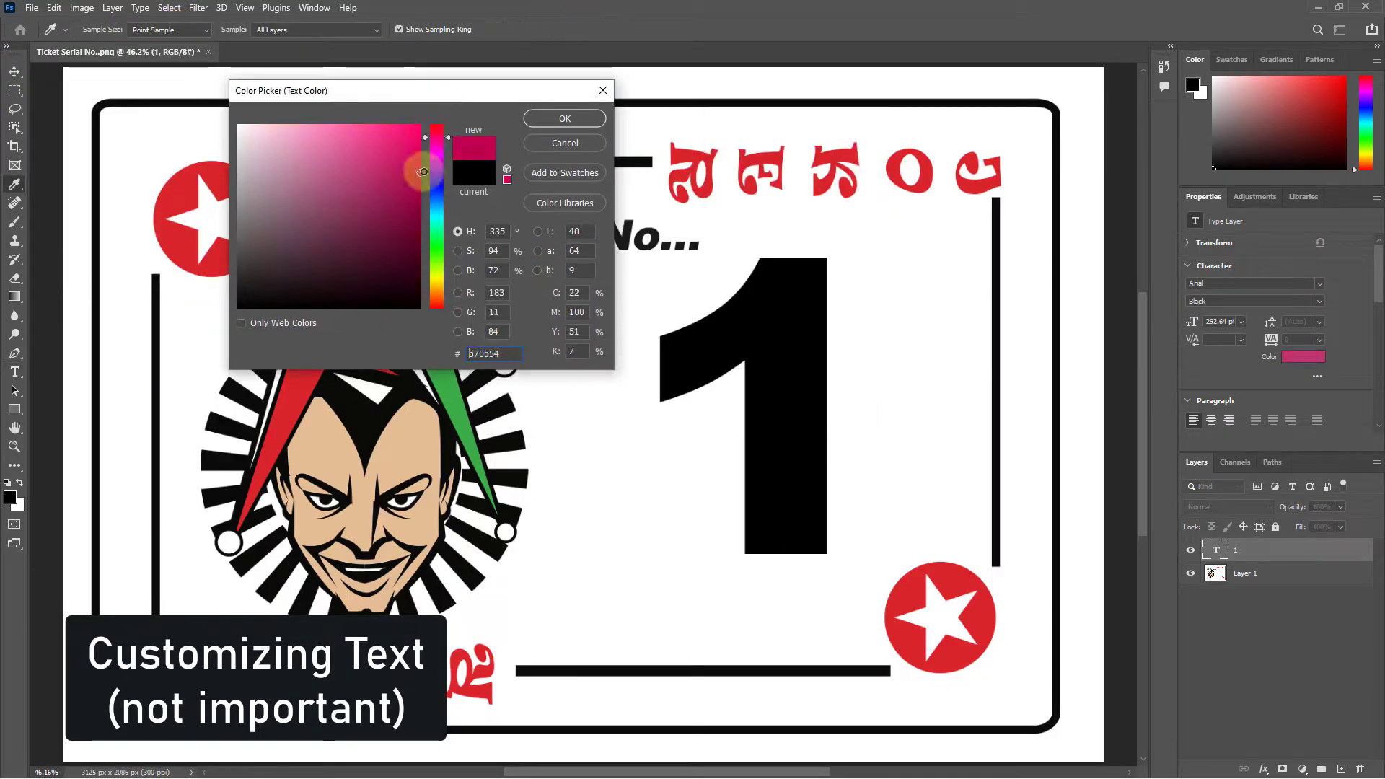
click(417, 171)
click(571, 118)
key(v)
scroll(606, 506, up, 2)
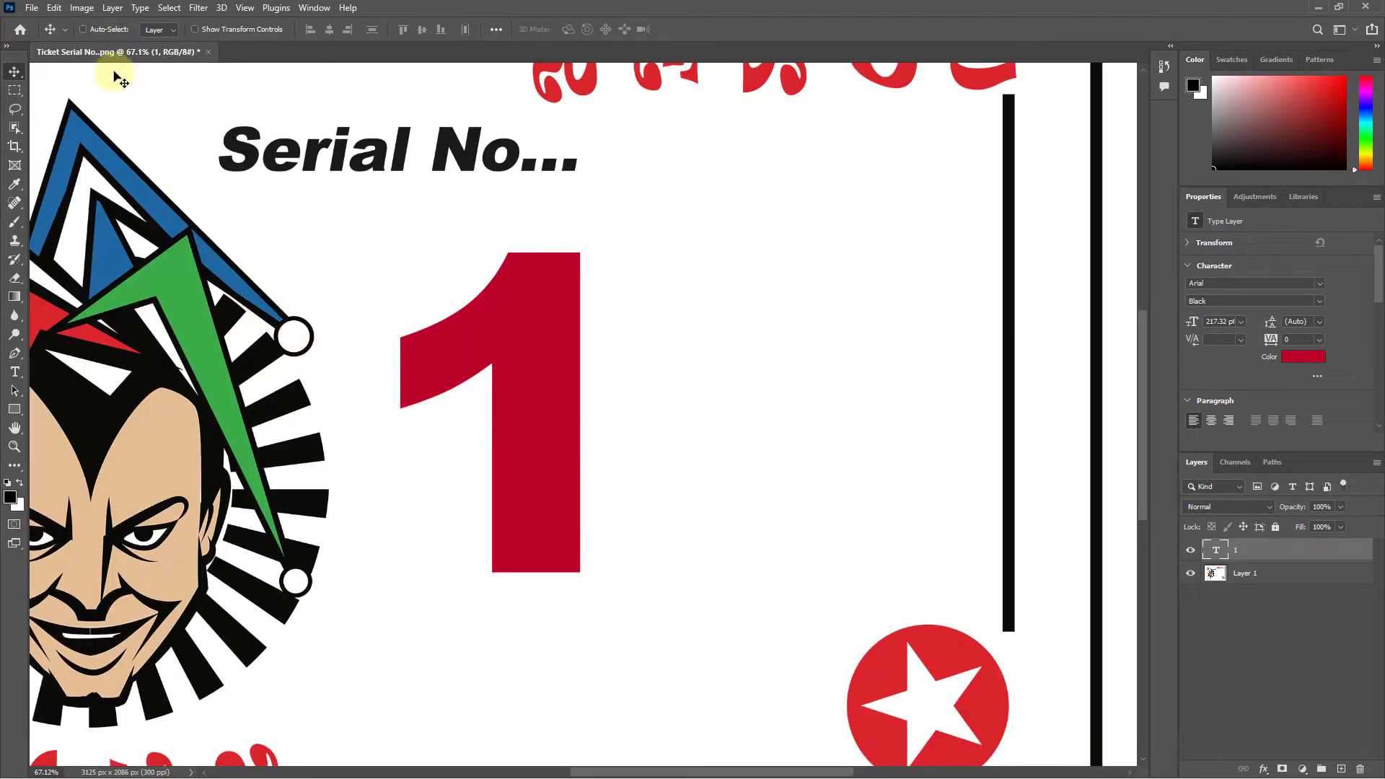
click(81, 9)
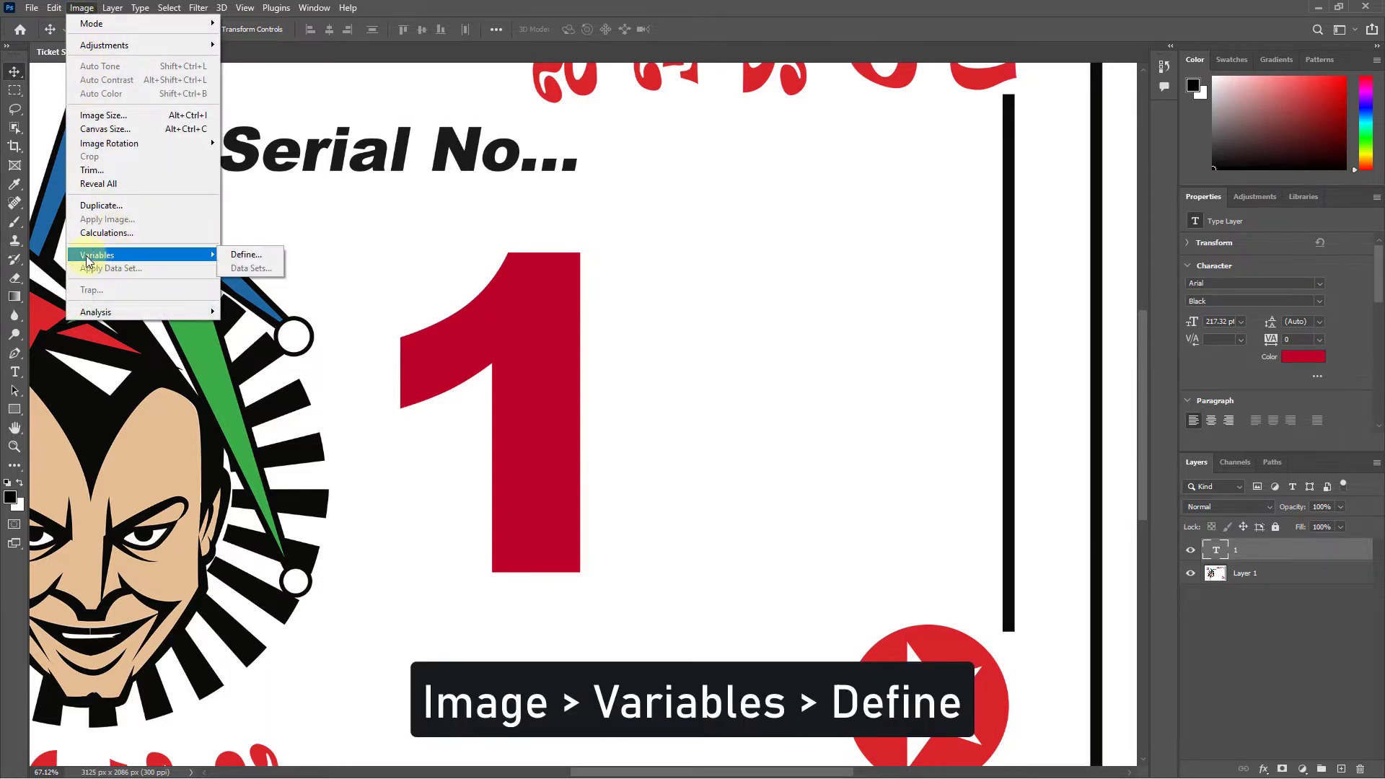
mouse_move(98, 256)
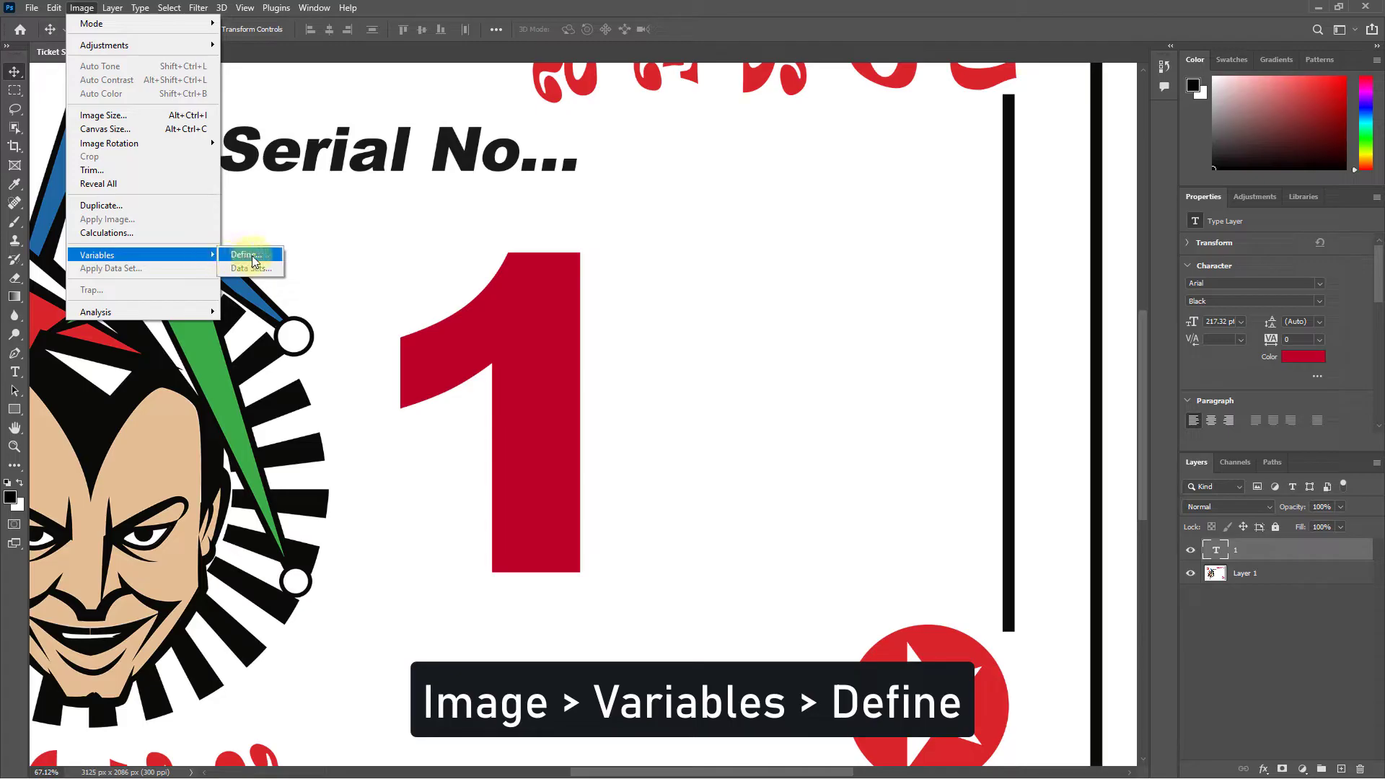
Define the 1 layer as a Text Replacement variable named TextVariable1.
click(248, 257)
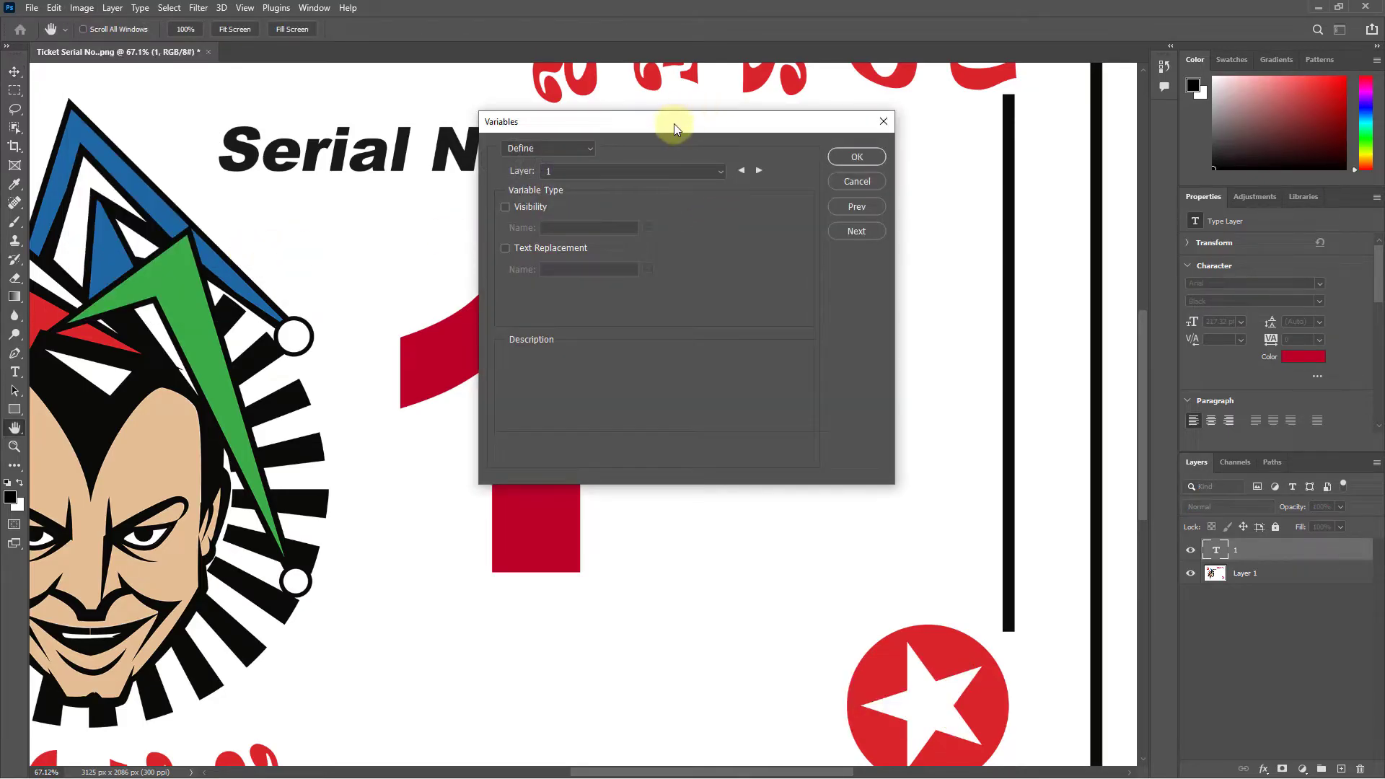
drag(672, 126, 794, 130)
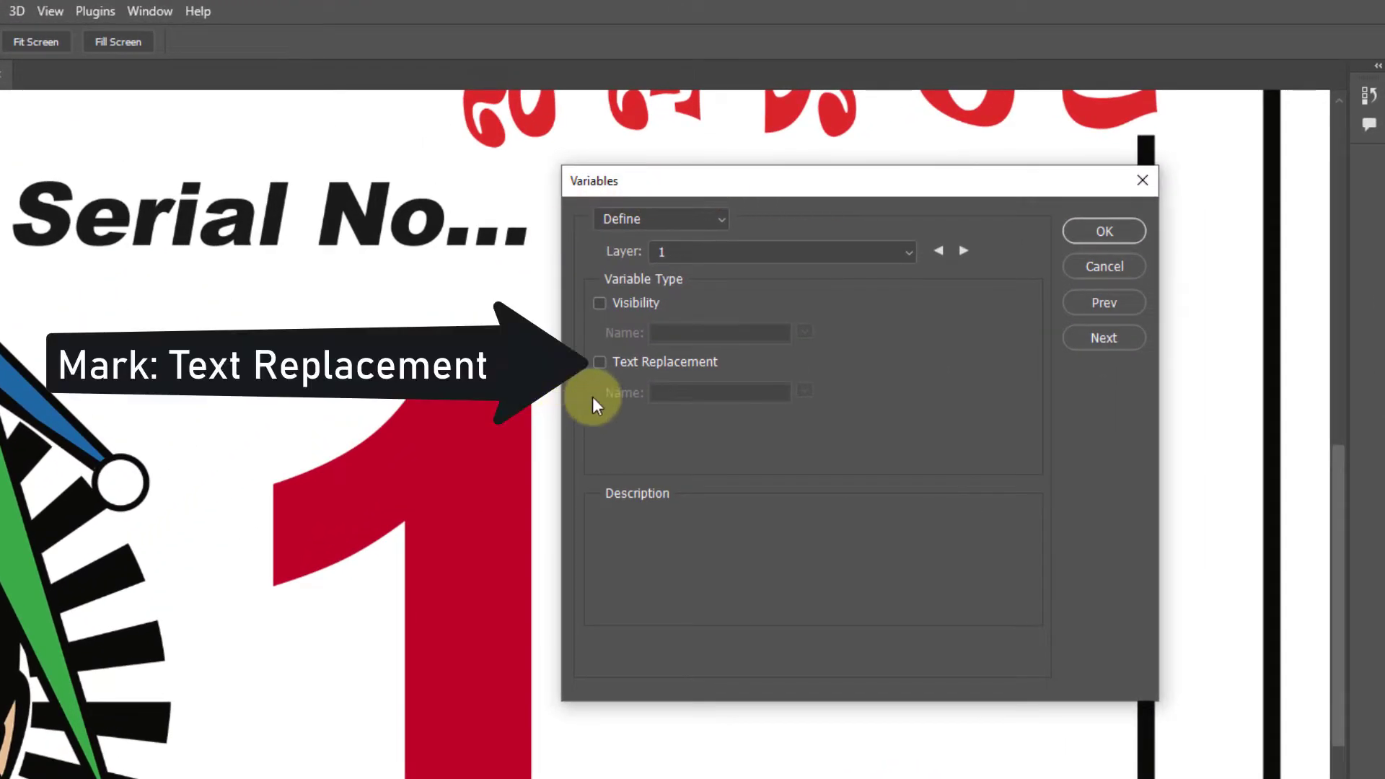
mouse_move(504, 248)
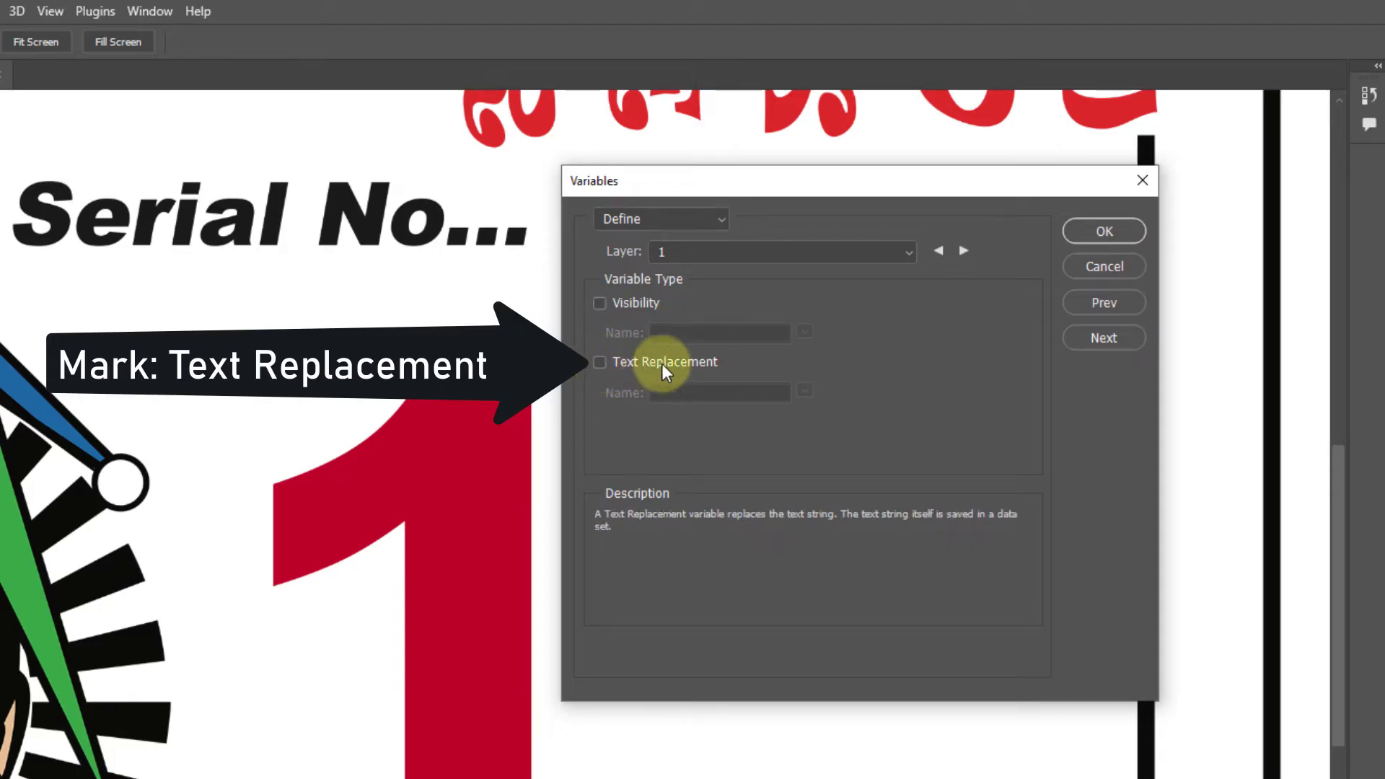
click(602, 361)
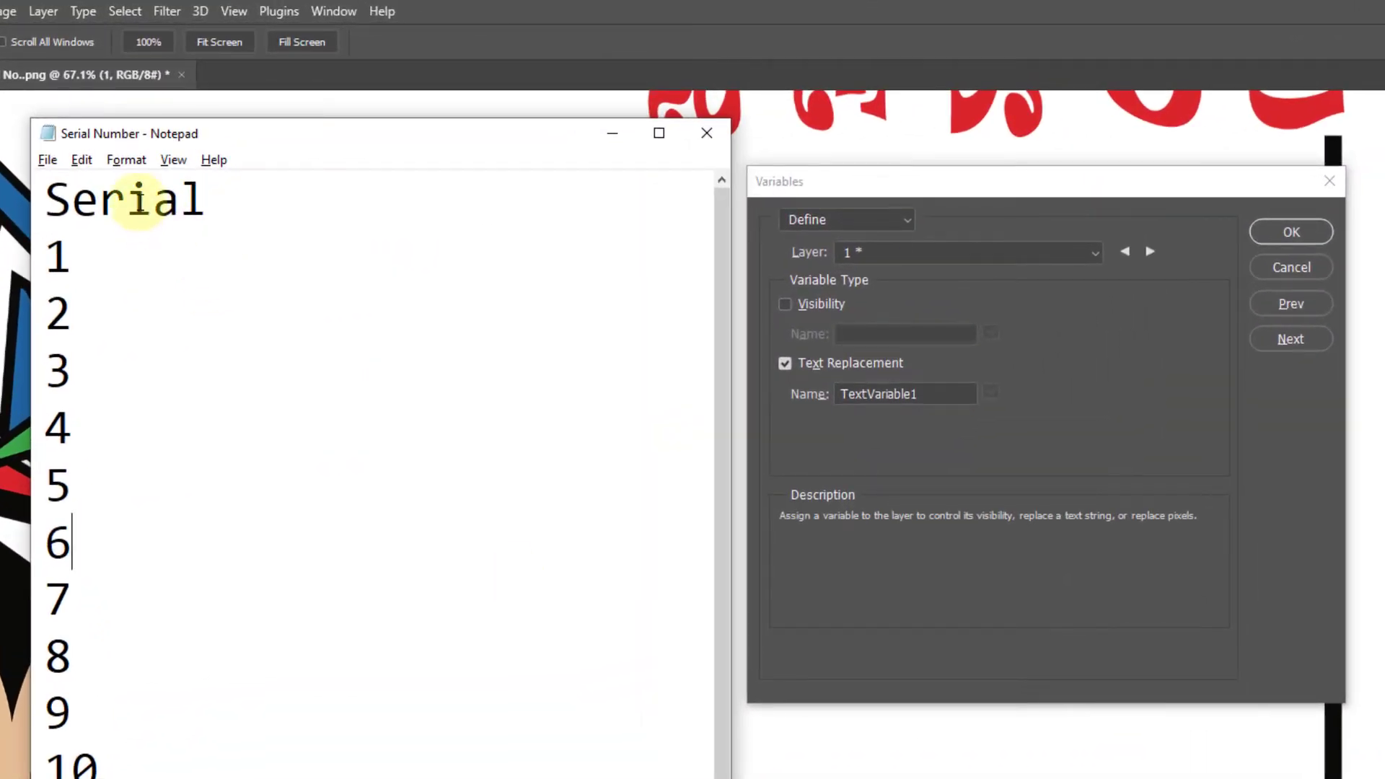
Copy 'Serial' from Notepad and paste it over the TextVariable1 name.
click(128, 200)
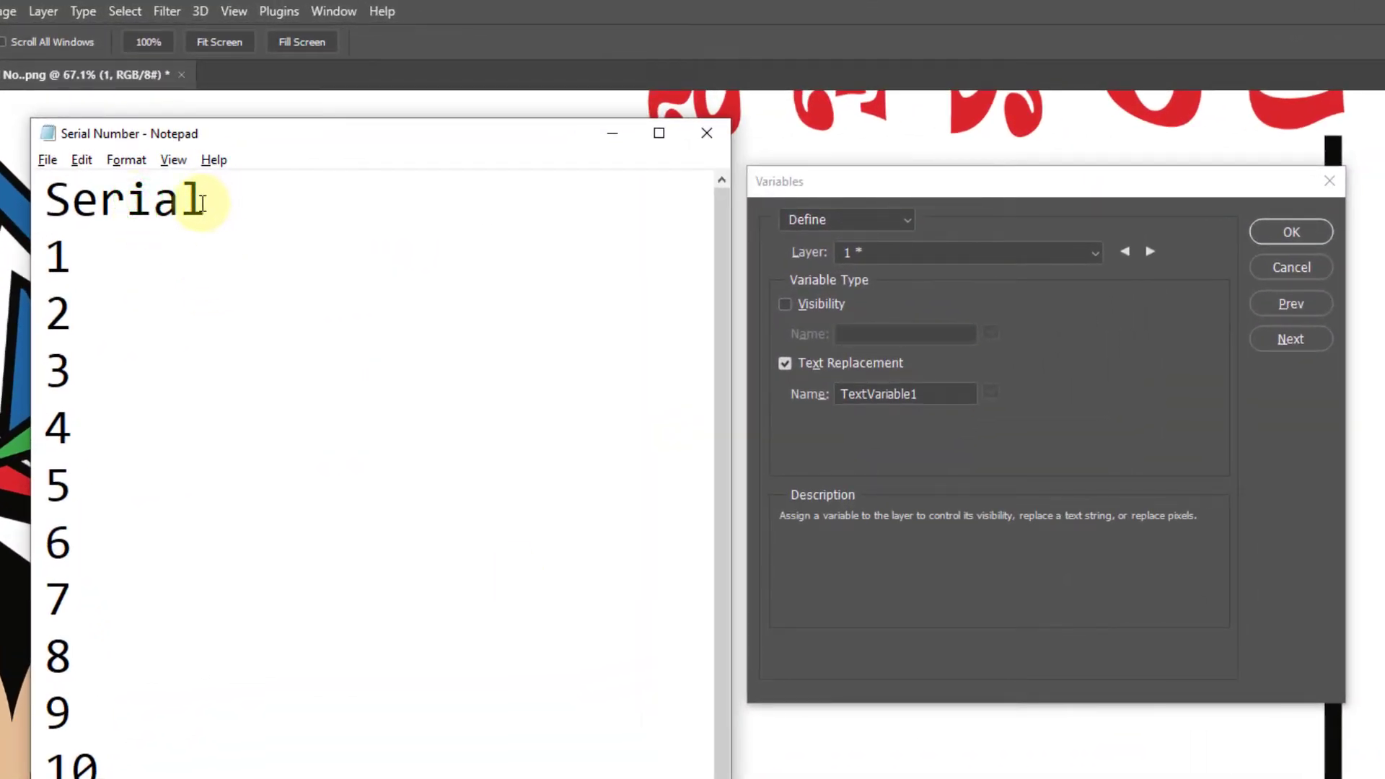
drag(201, 204, 46, 201)
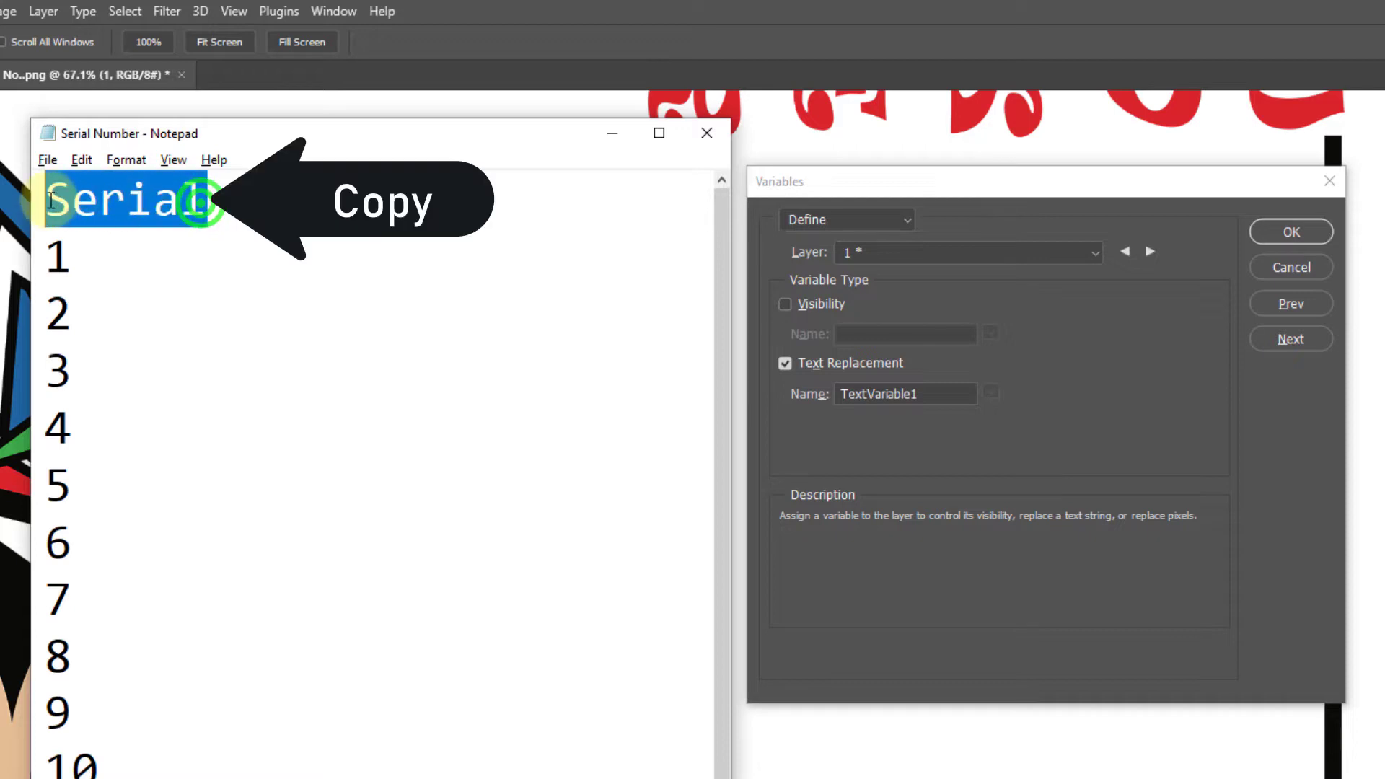
right_click(91, 200)
click(134, 271)
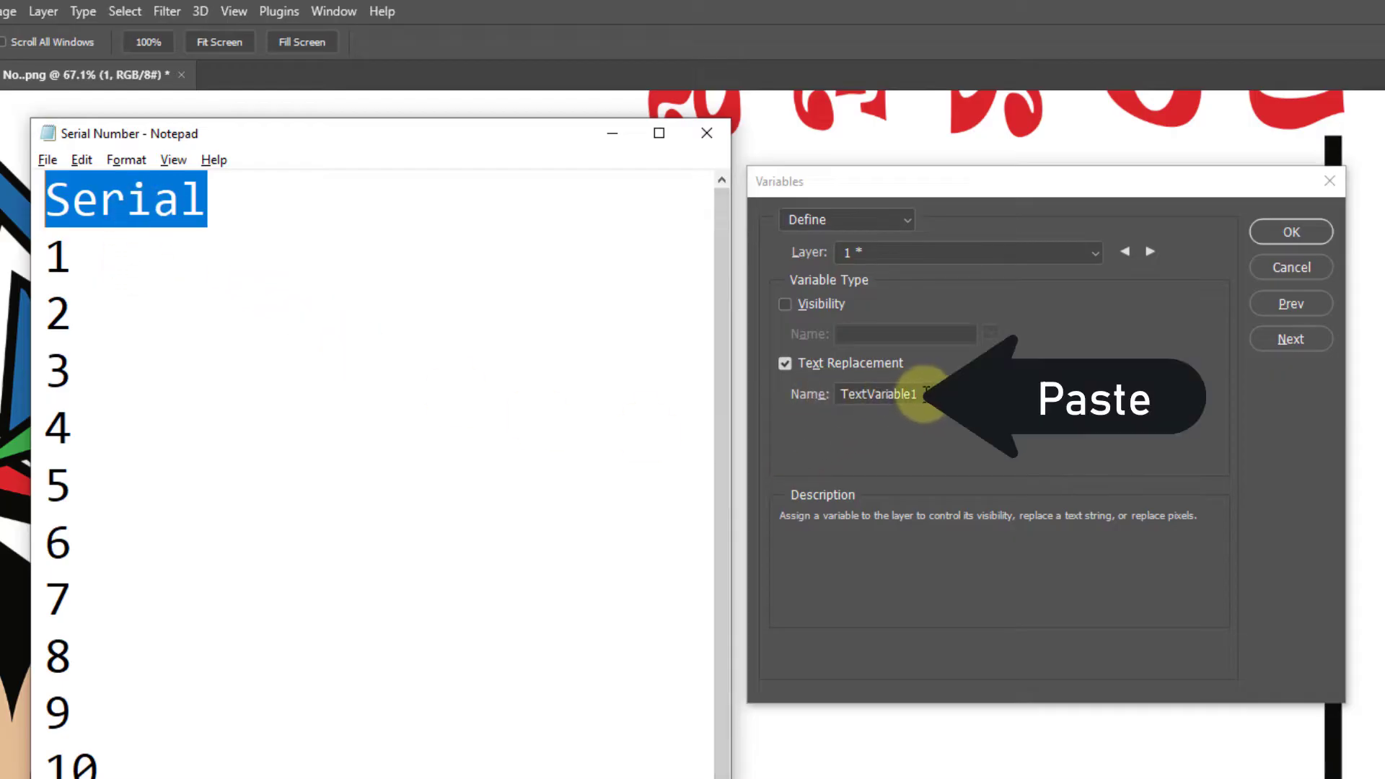
drag(922, 393, 833, 395)
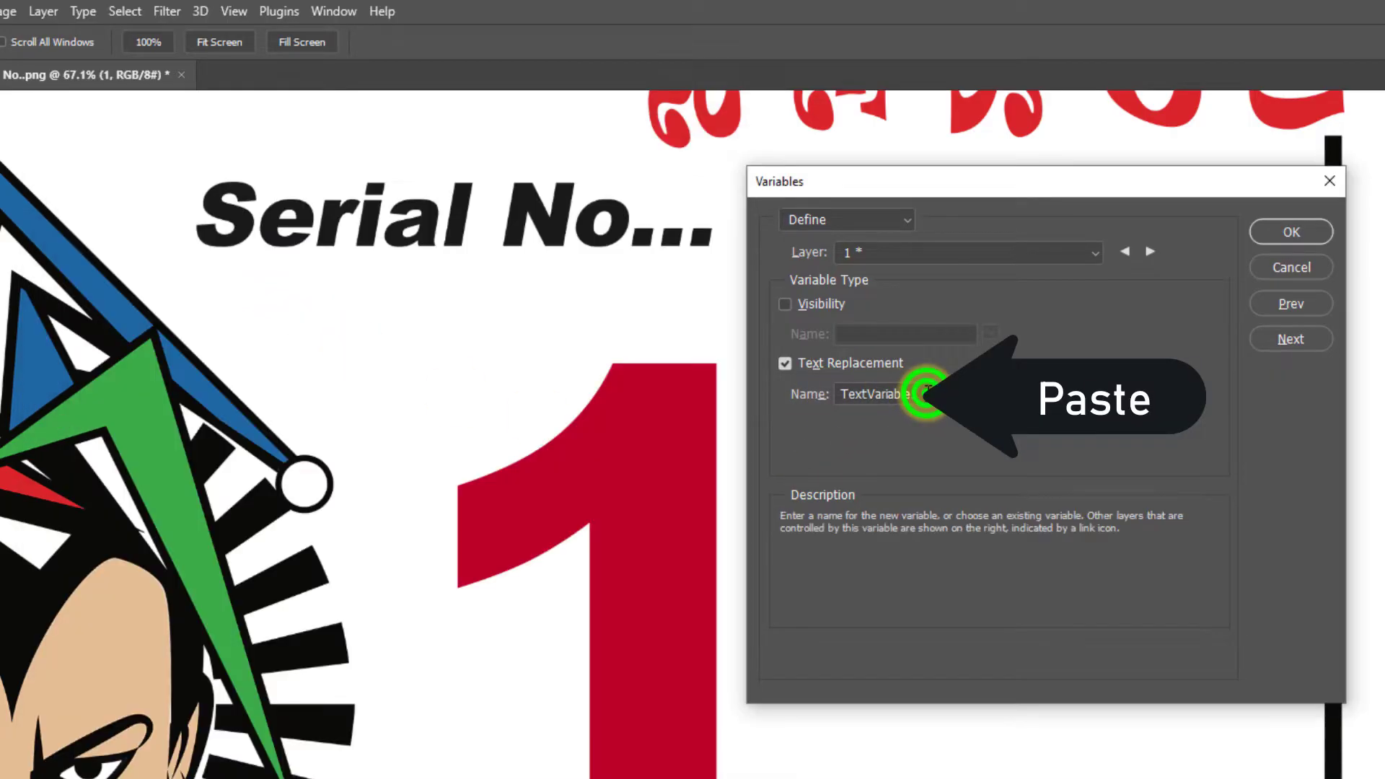
right_click(872, 394)
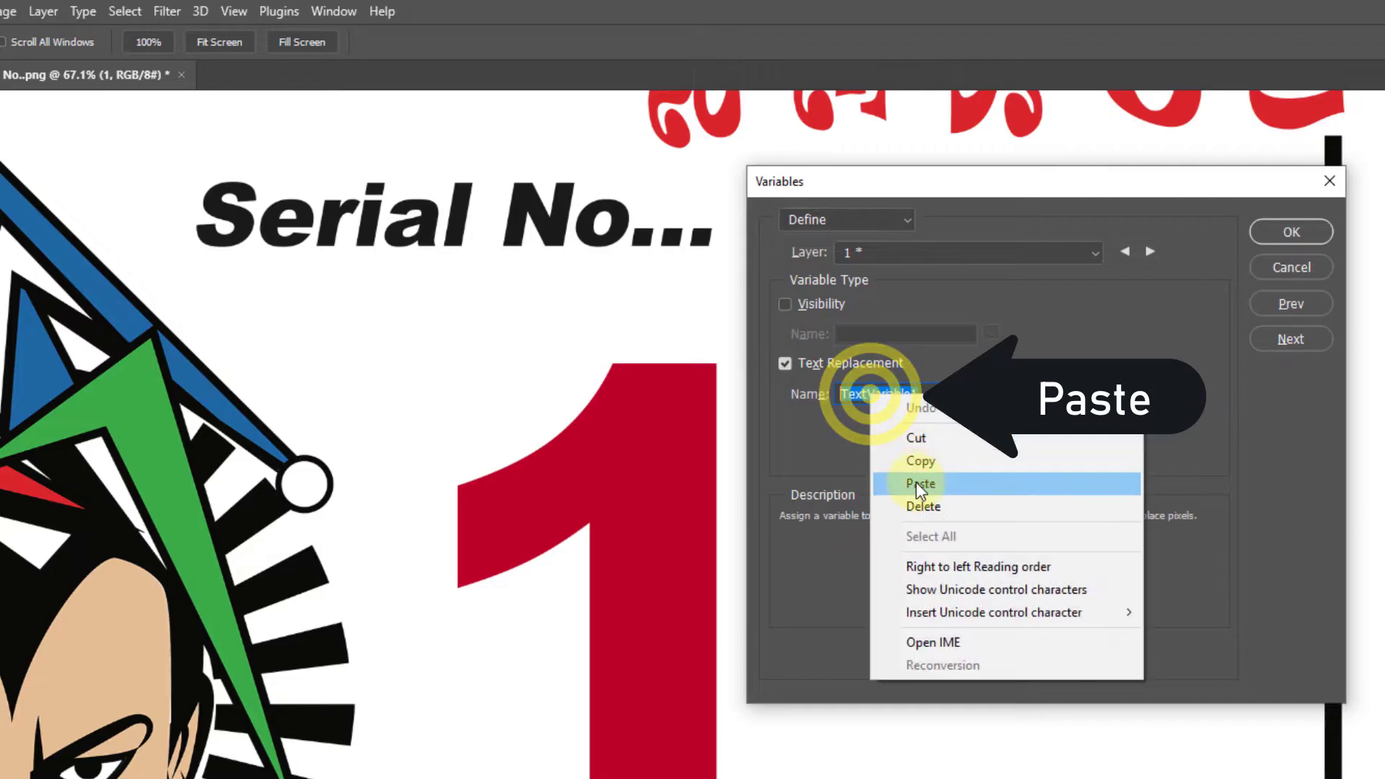
click(922, 484)
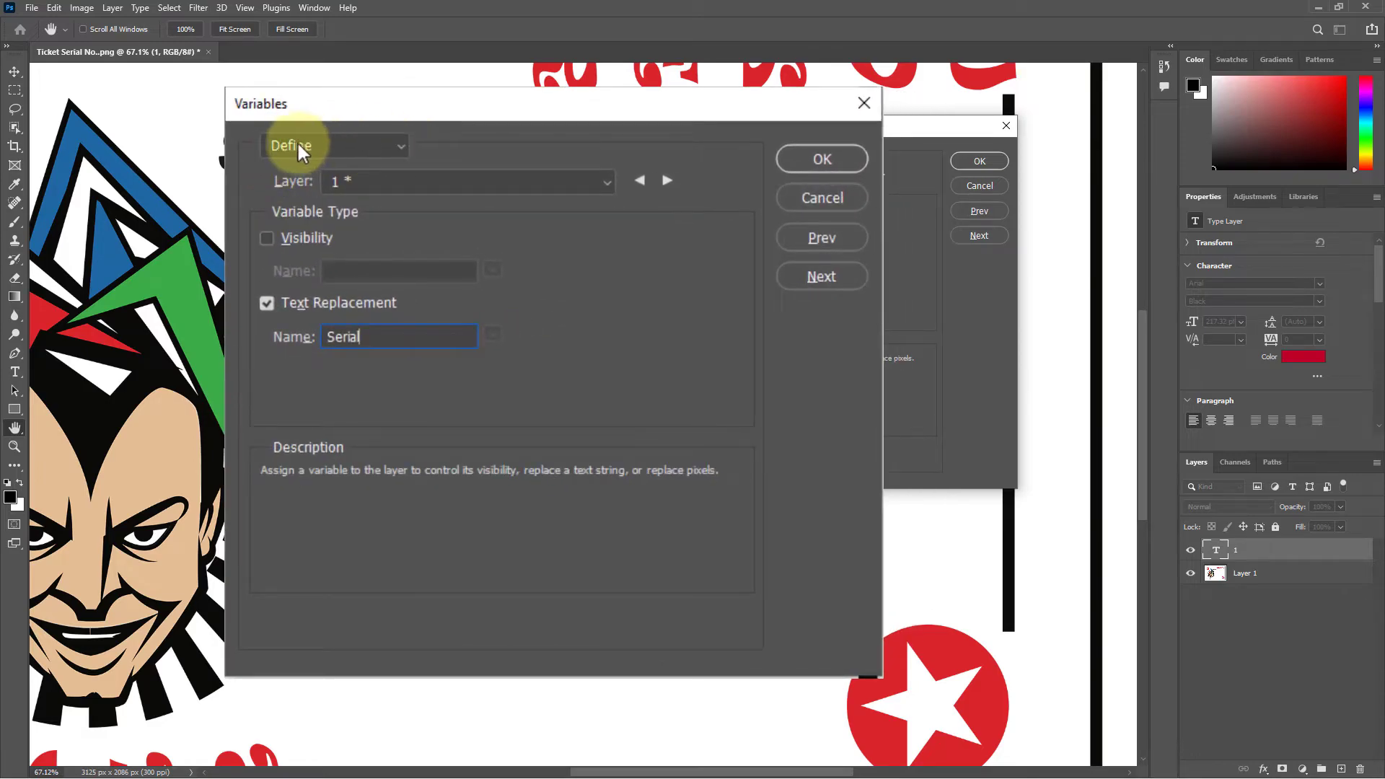
Change the Variables dialog from the Define page to the Data Sets page.
click(396, 143)
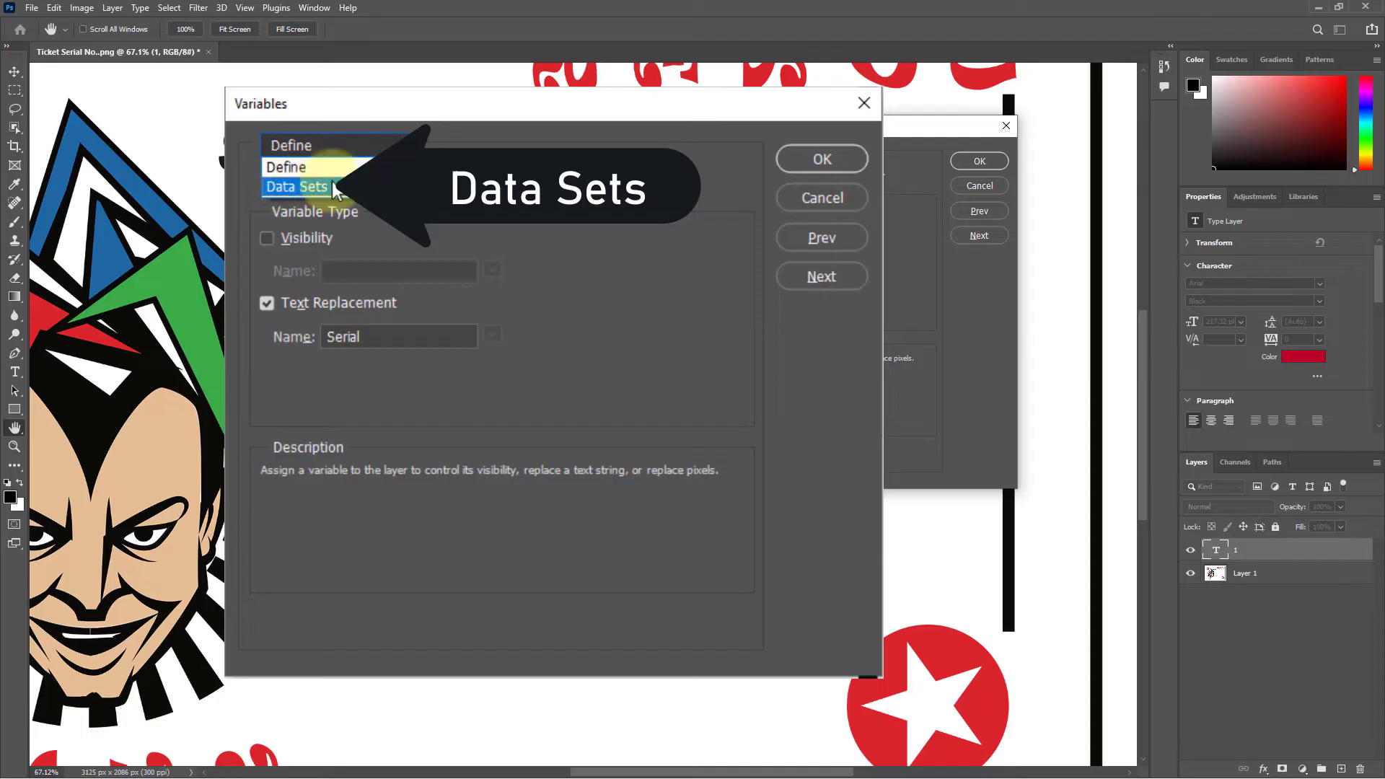
click(305, 188)
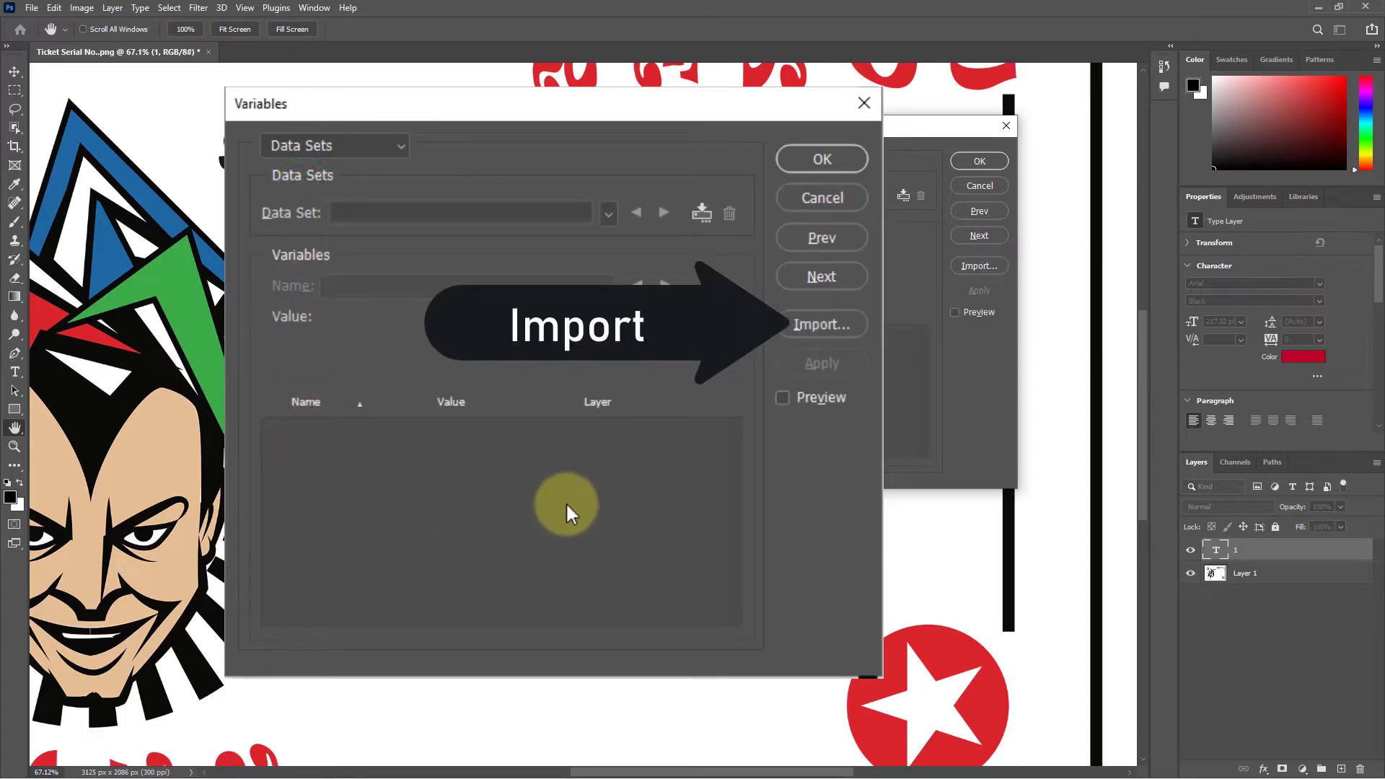
Import Serial Number.txt as data sets and confirm the Variables dialog.
click(978, 271)
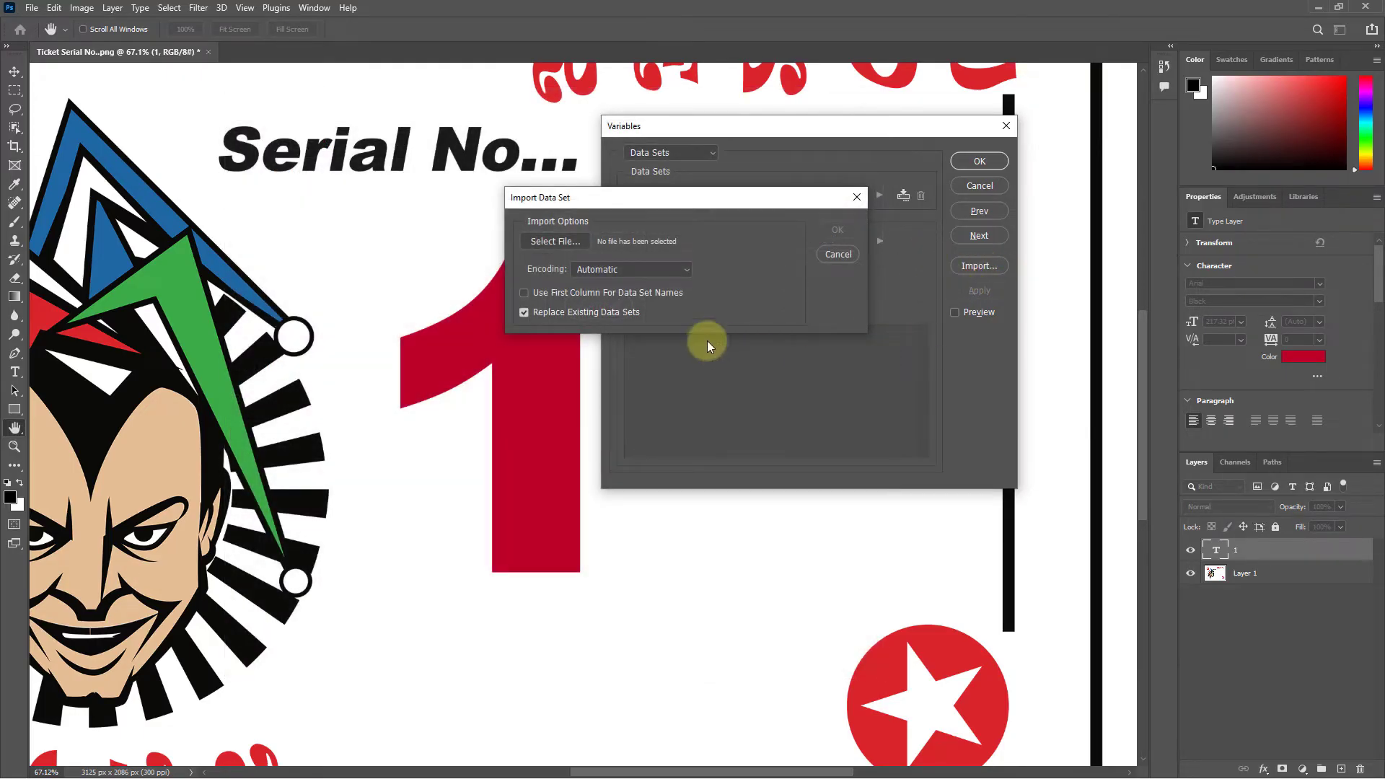
click(560, 246)
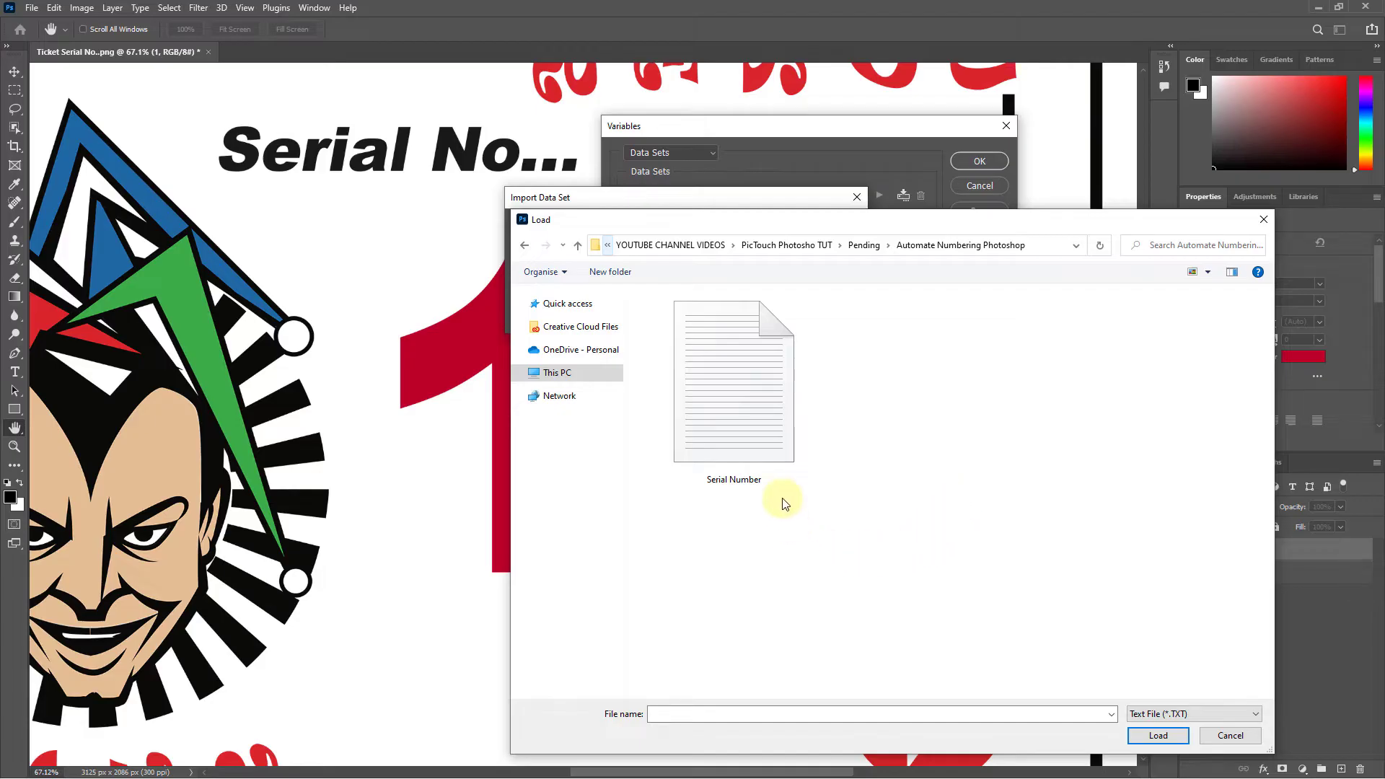
click(742, 392)
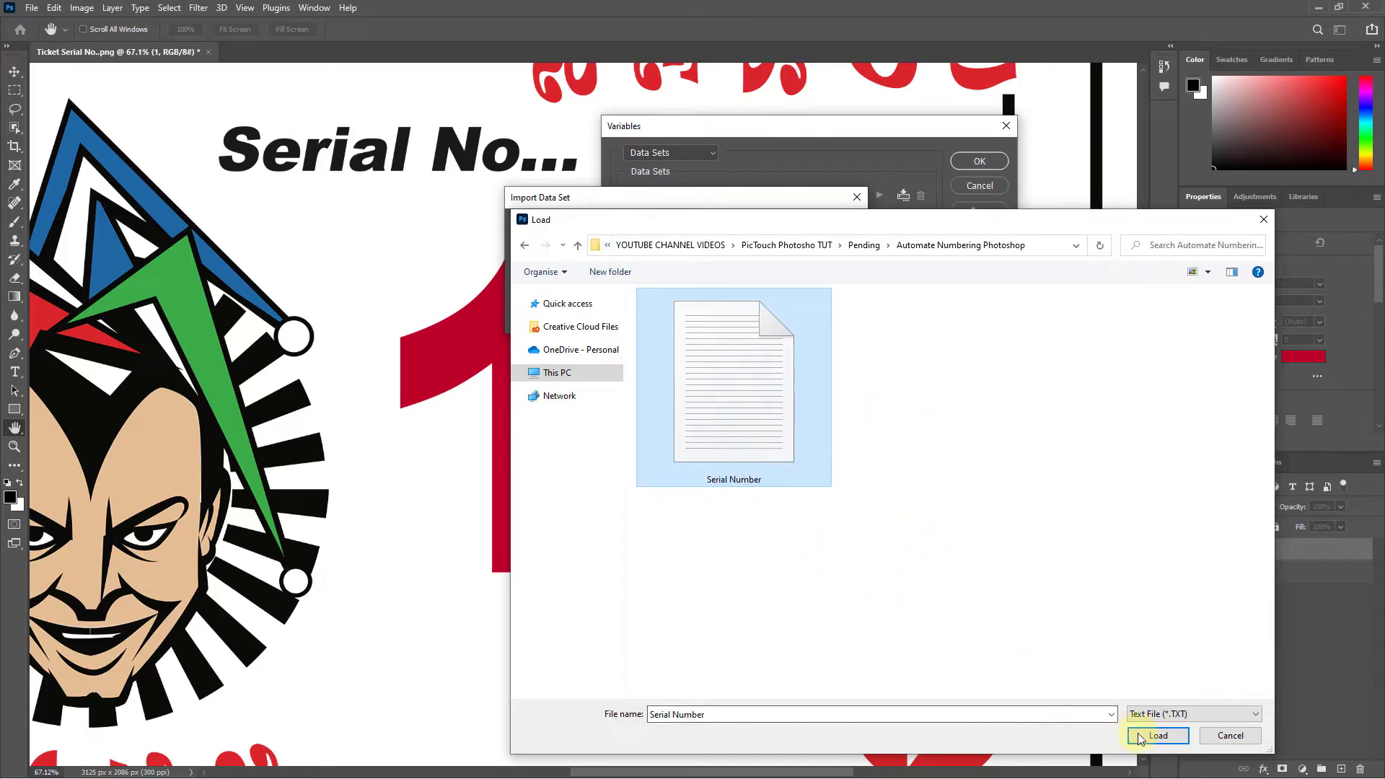
click(1155, 738)
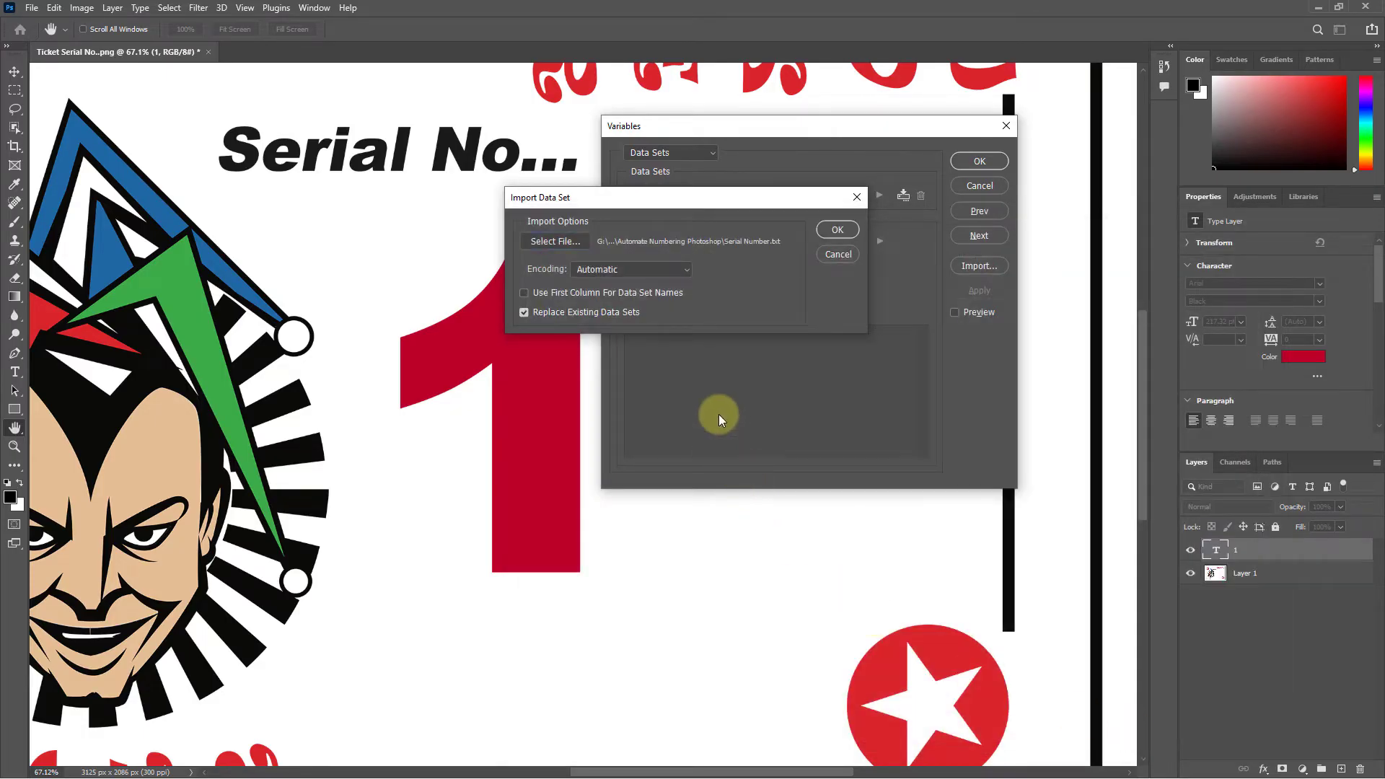
click(837, 231)
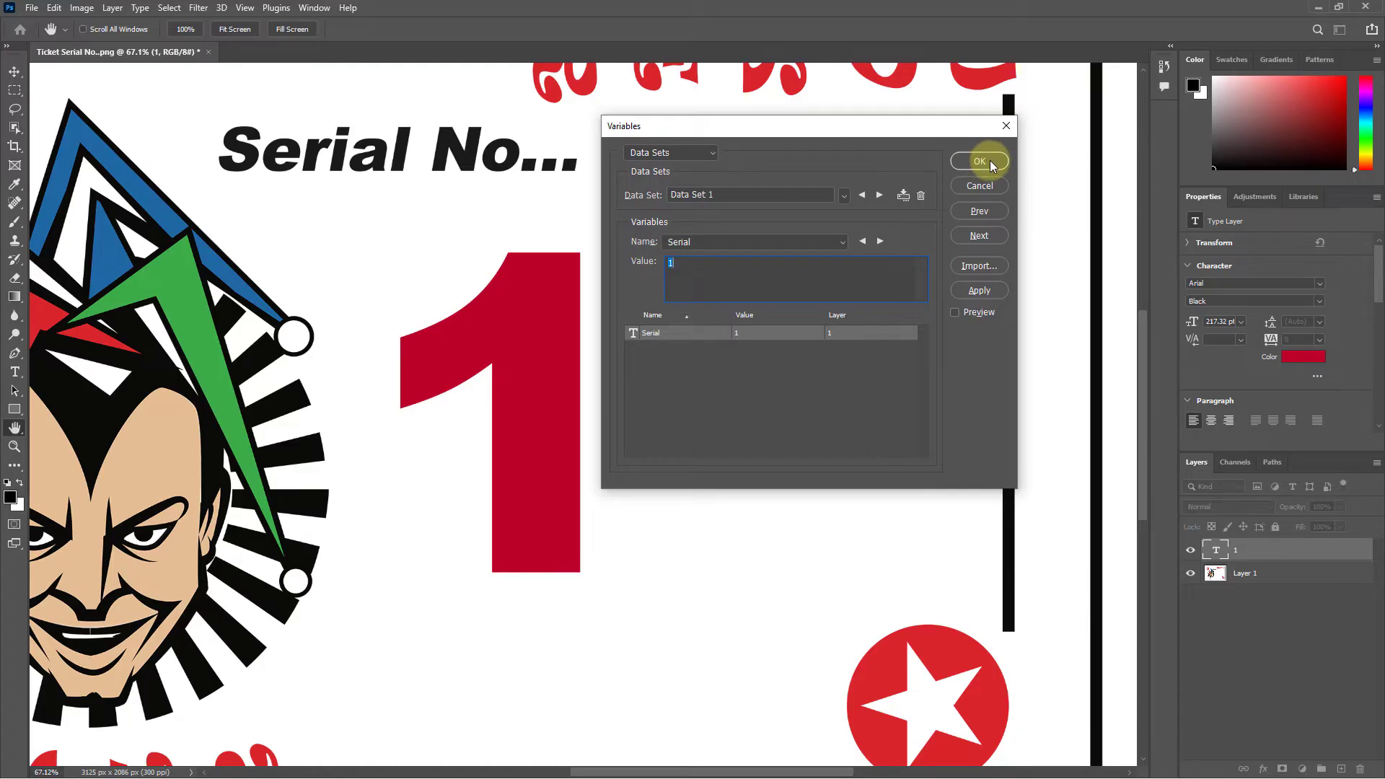
click(980, 161)
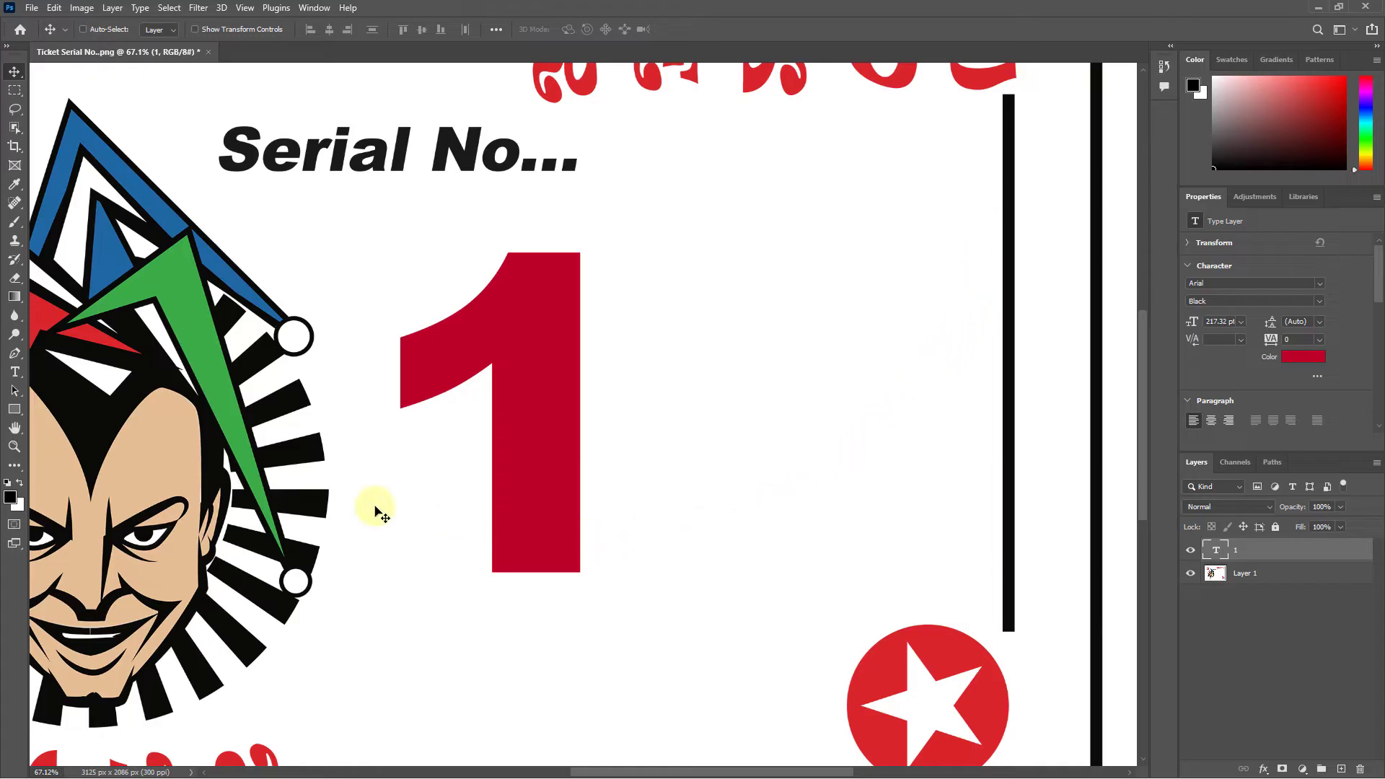
Open Export Data Sets as Files and start choosing the All Files destination folder.
click(28, 9)
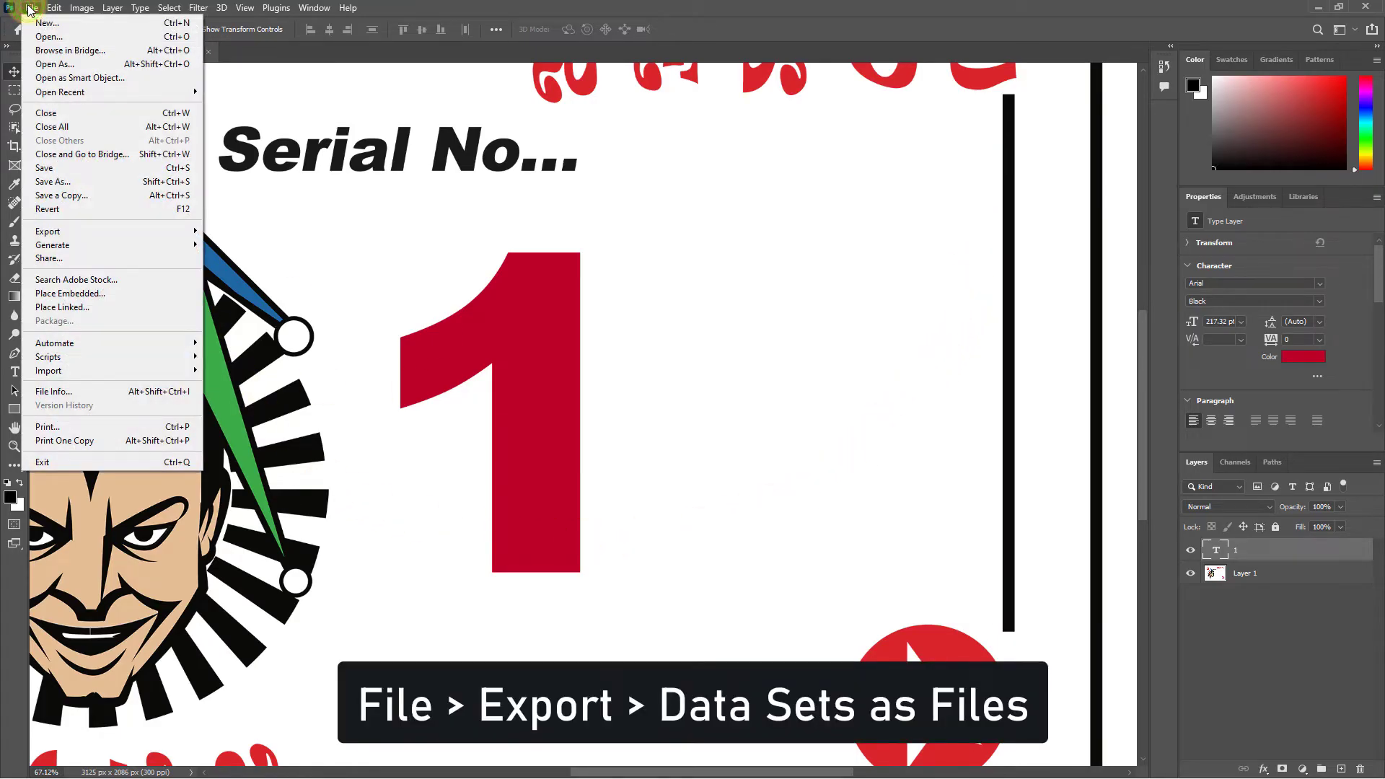
mouse_move(48, 231)
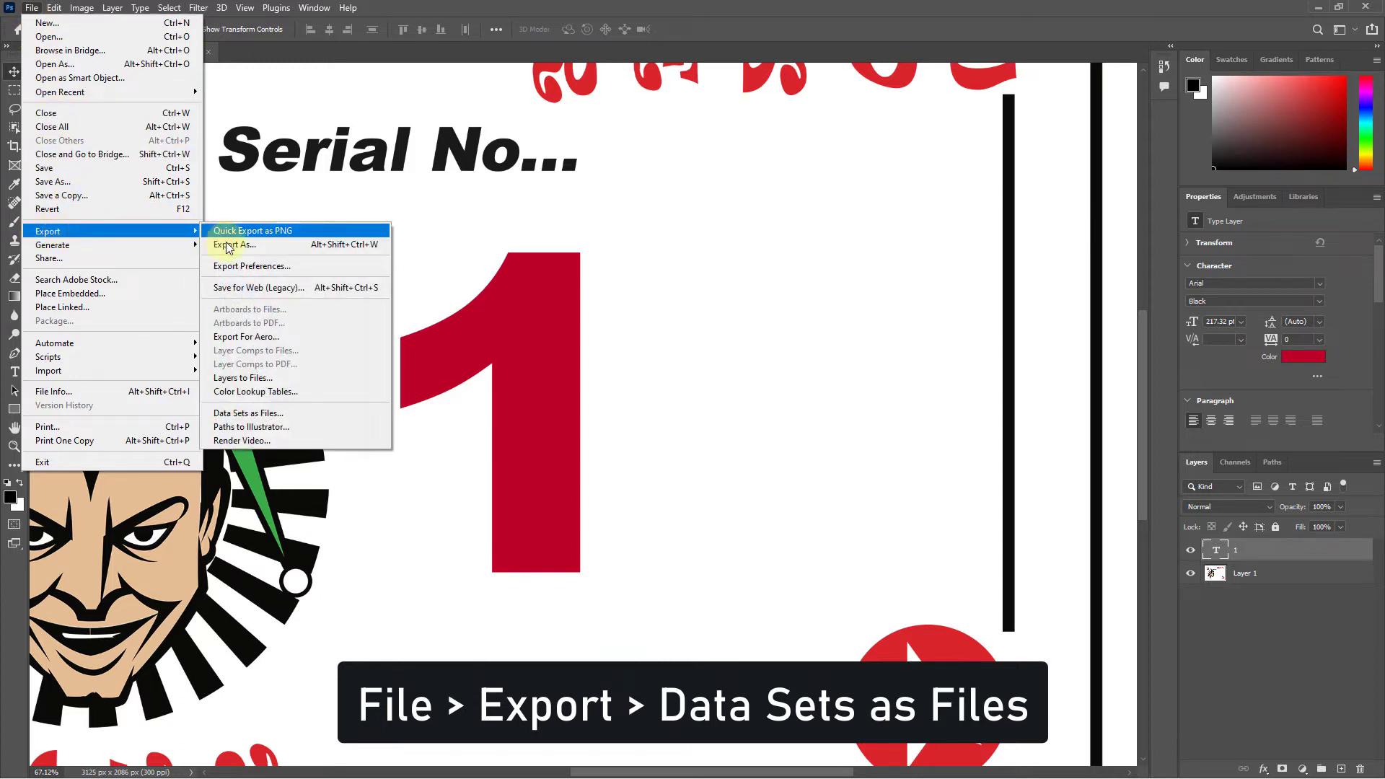
click(257, 415)
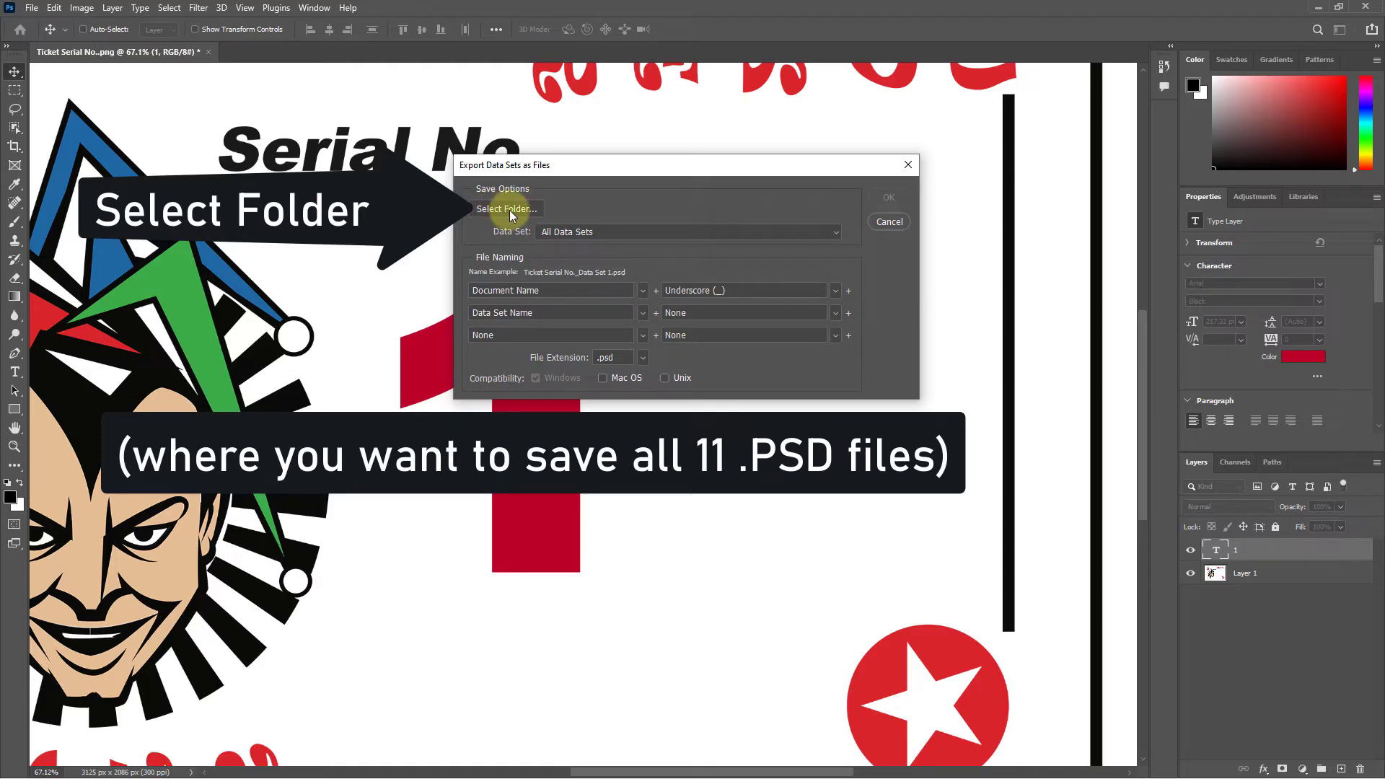
click(509, 210)
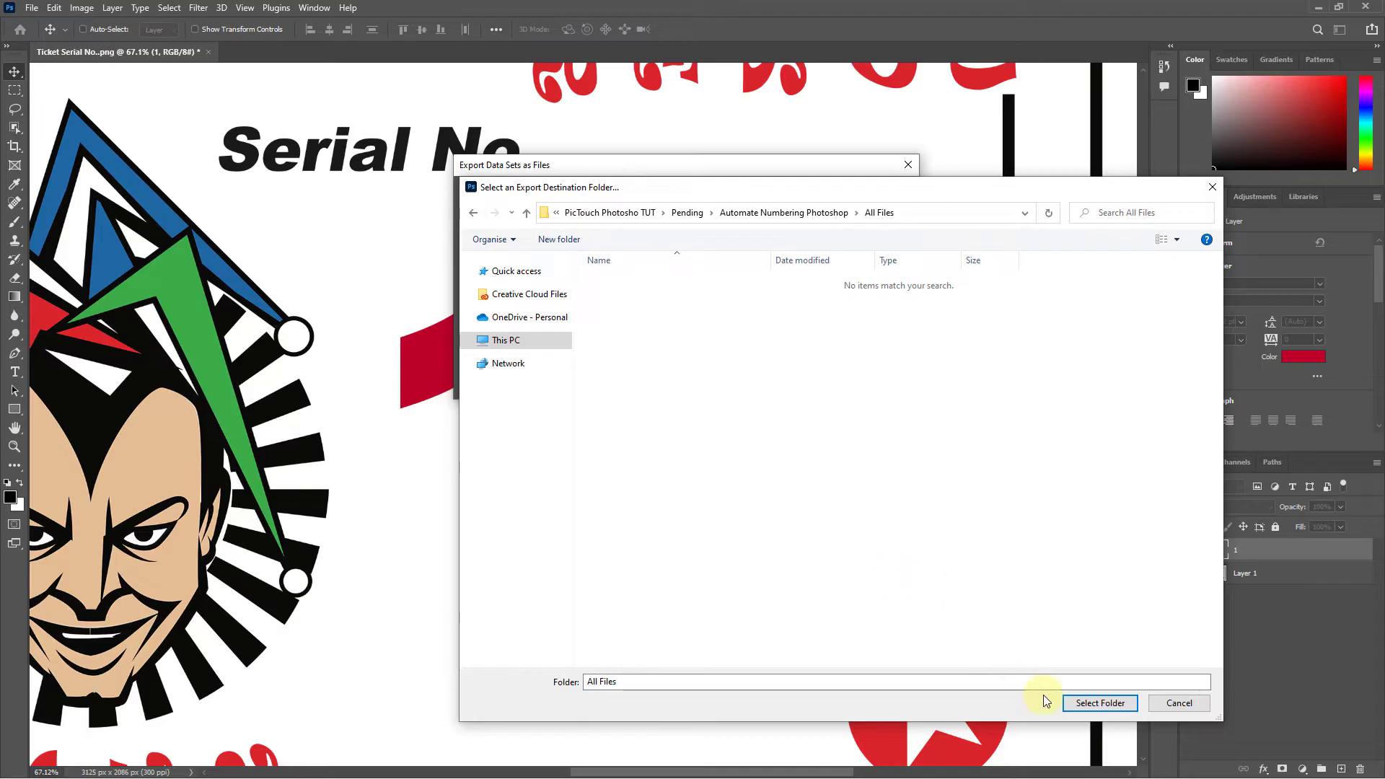
Confirm All Files, name files by two-digit data set number only, and export.
click(1098, 705)
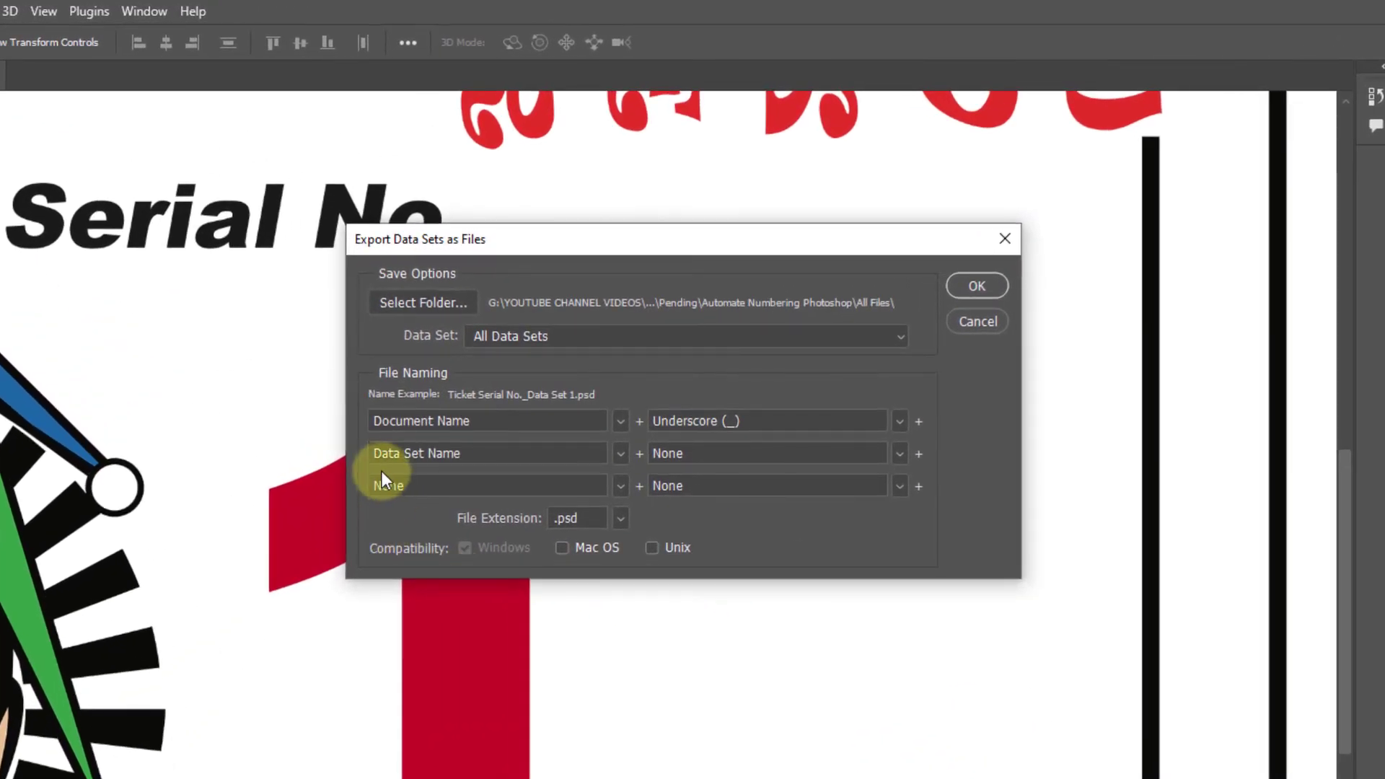
click(621, 452)
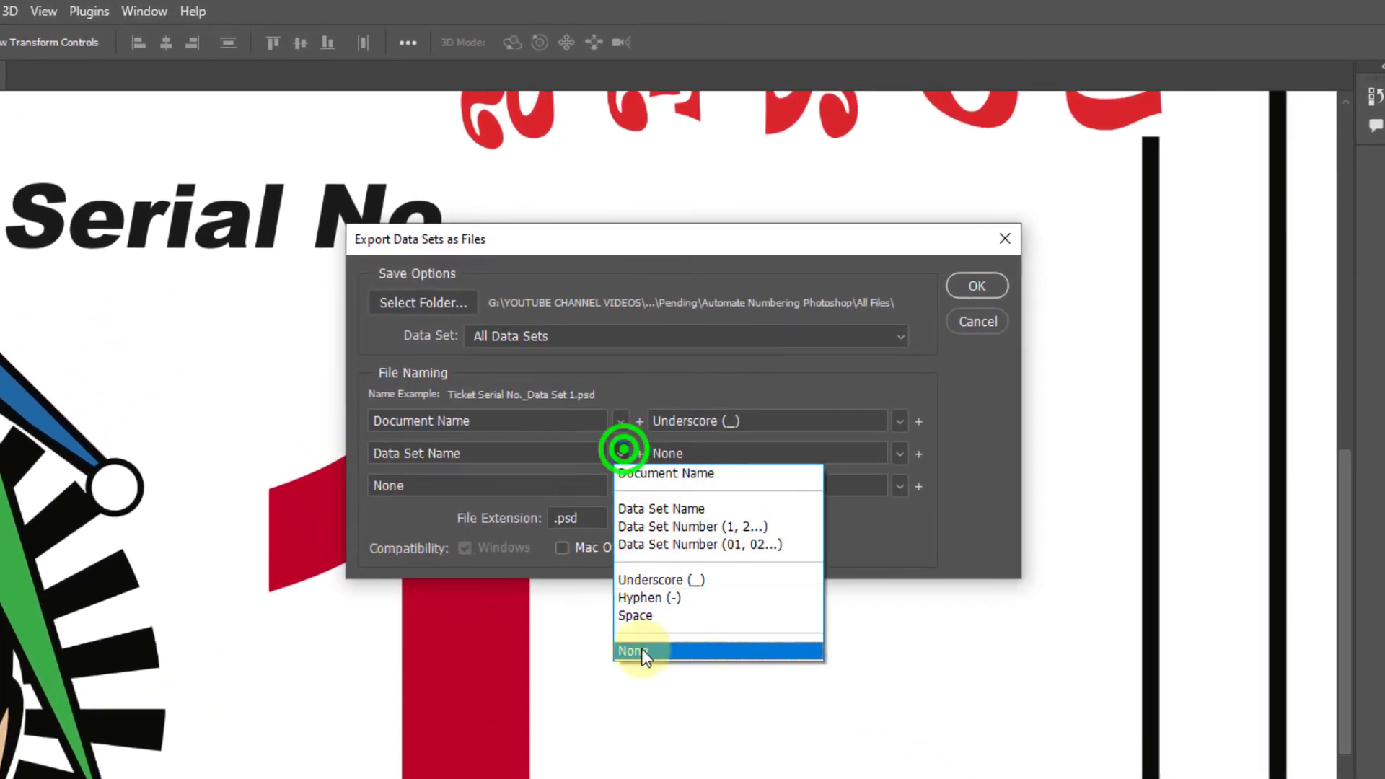
click(649, 649)
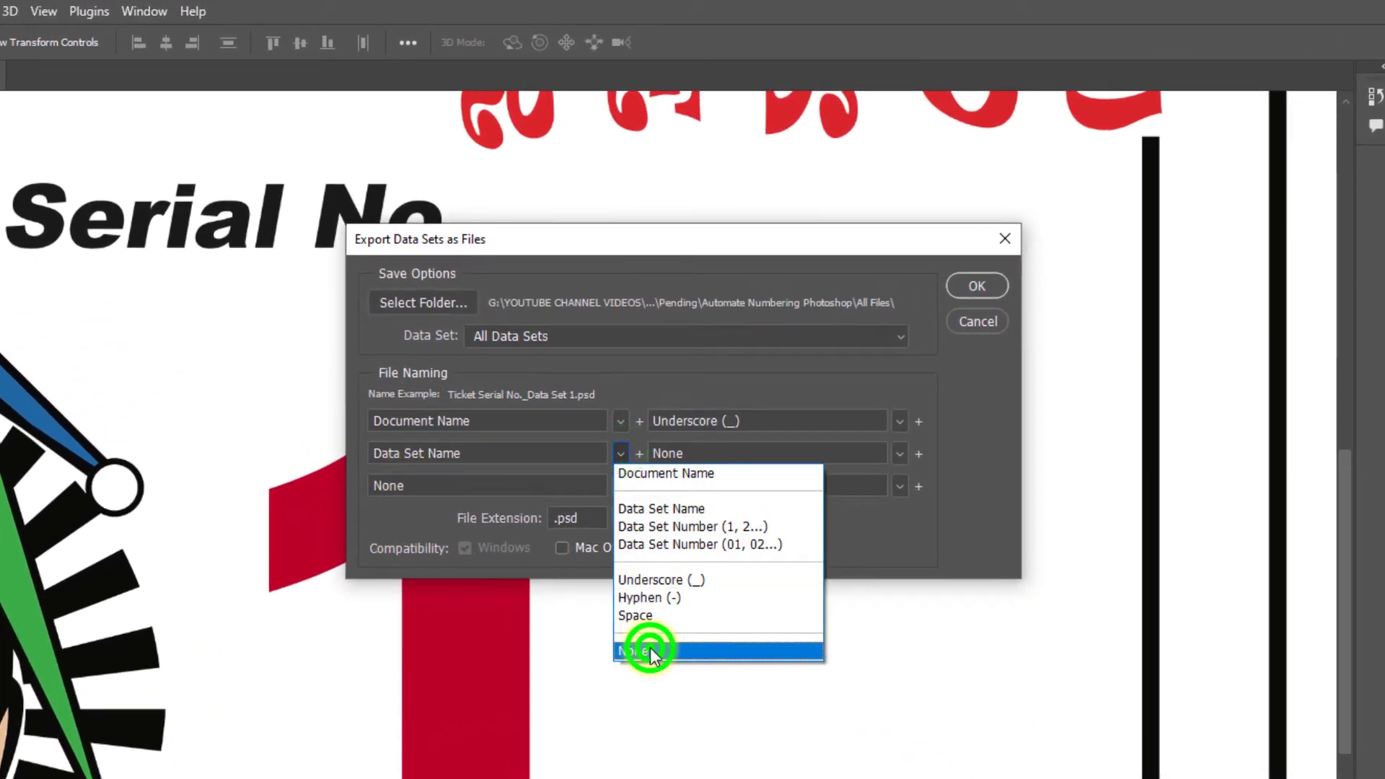
click(906, 421)
click(910, 619)
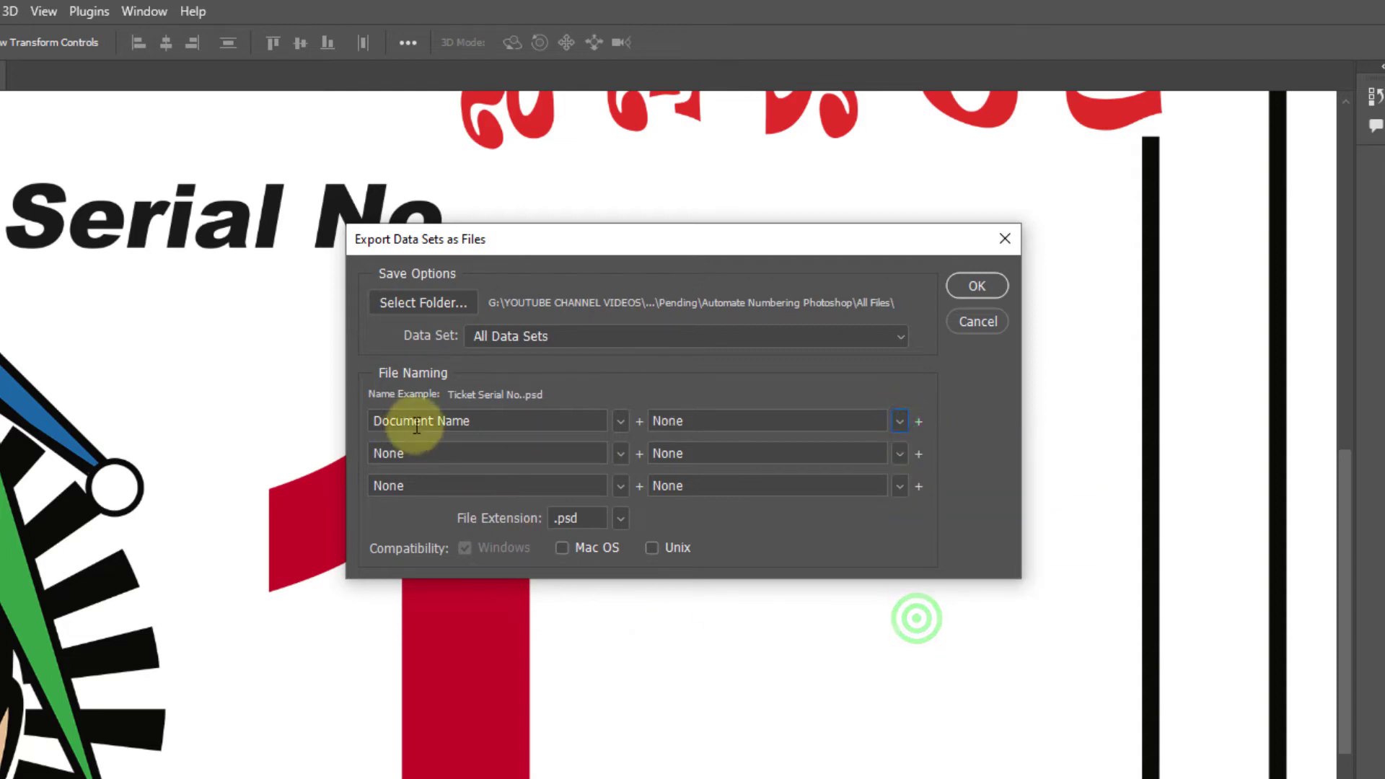
click(620, 421)
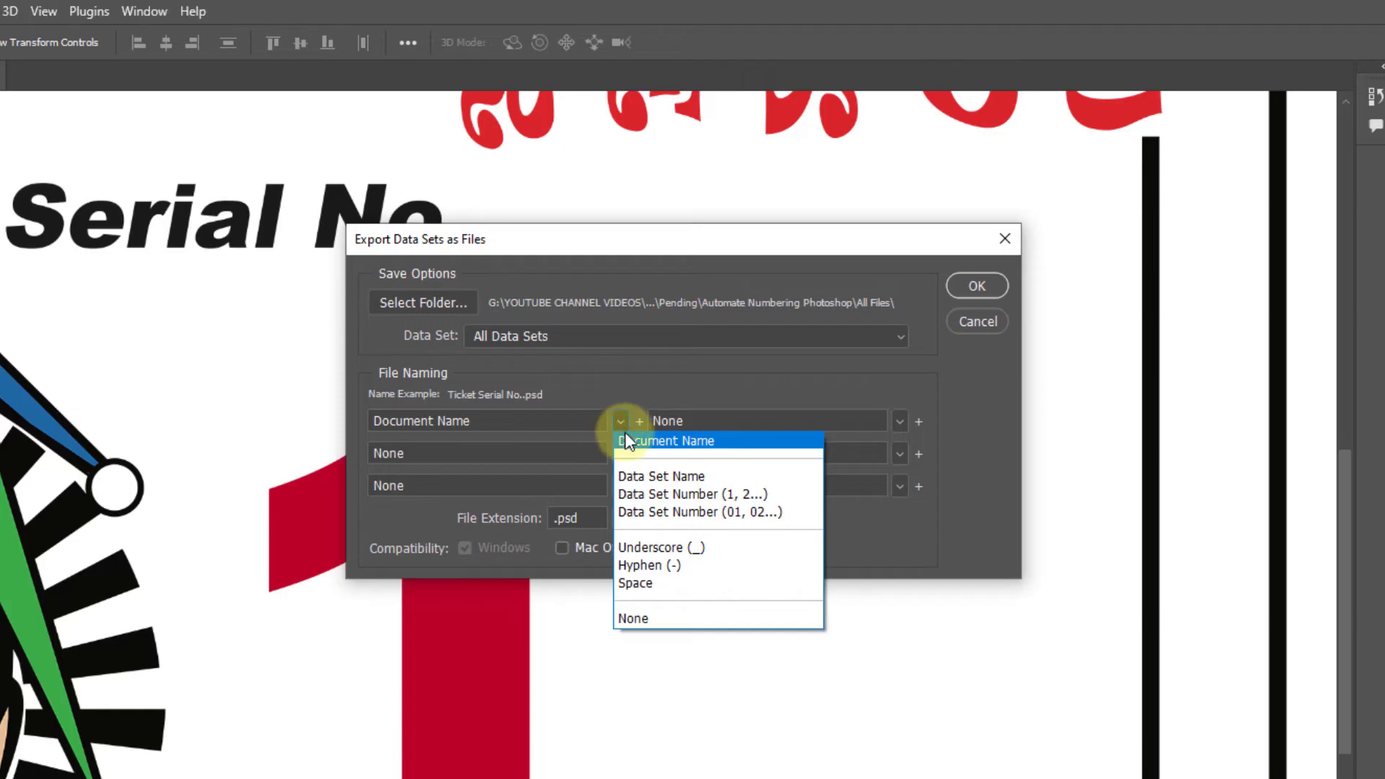
click(687, 512)
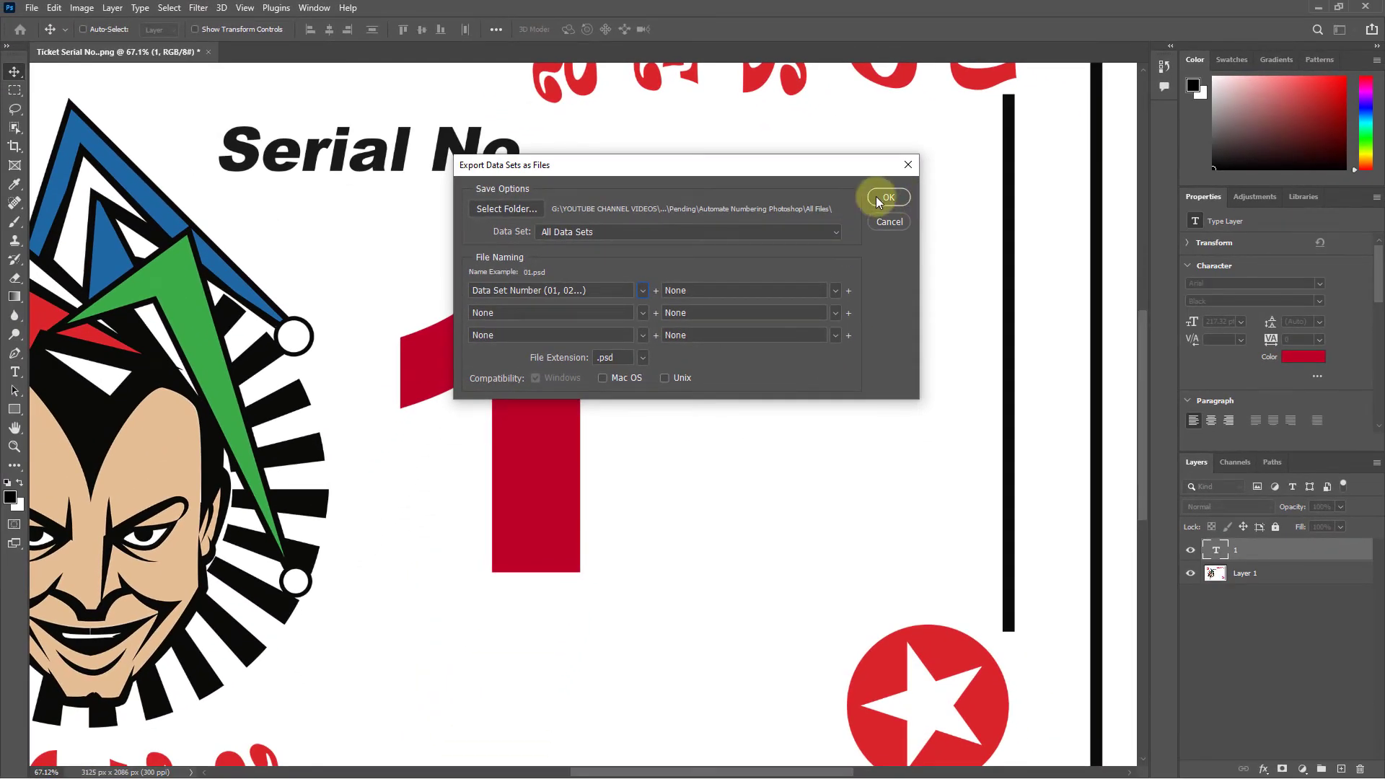
click(890, 197)
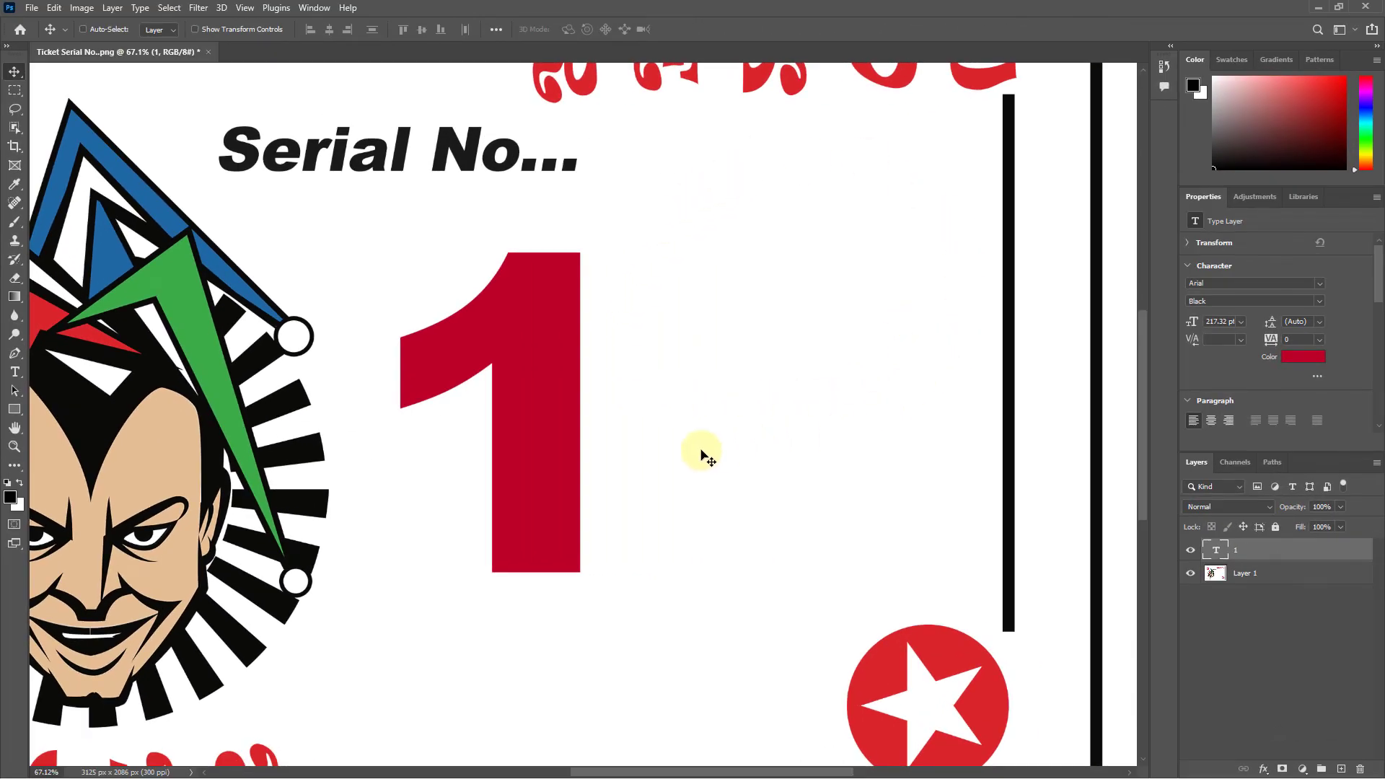
Open Image Processor and set the All Files folder as its source.
click(31, 9)
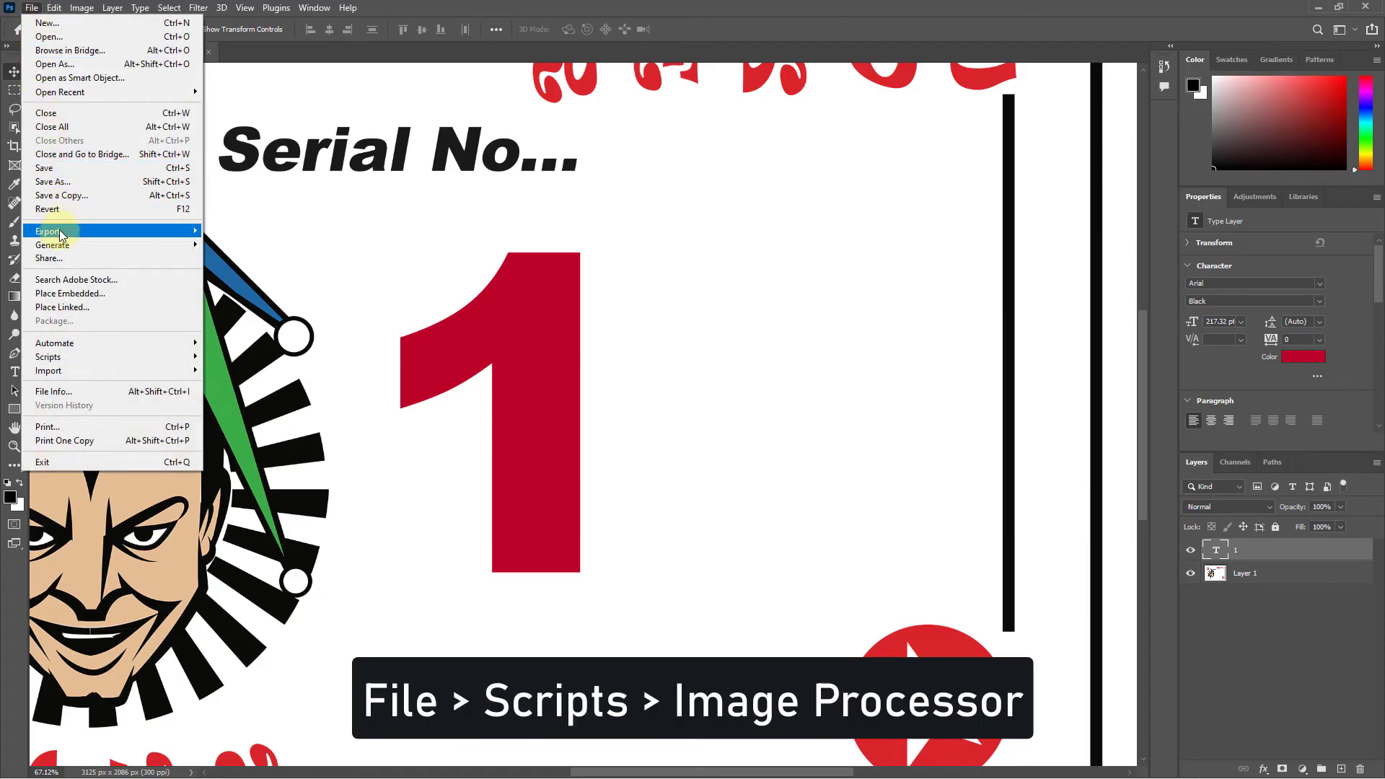
mouse_move(49, 357)
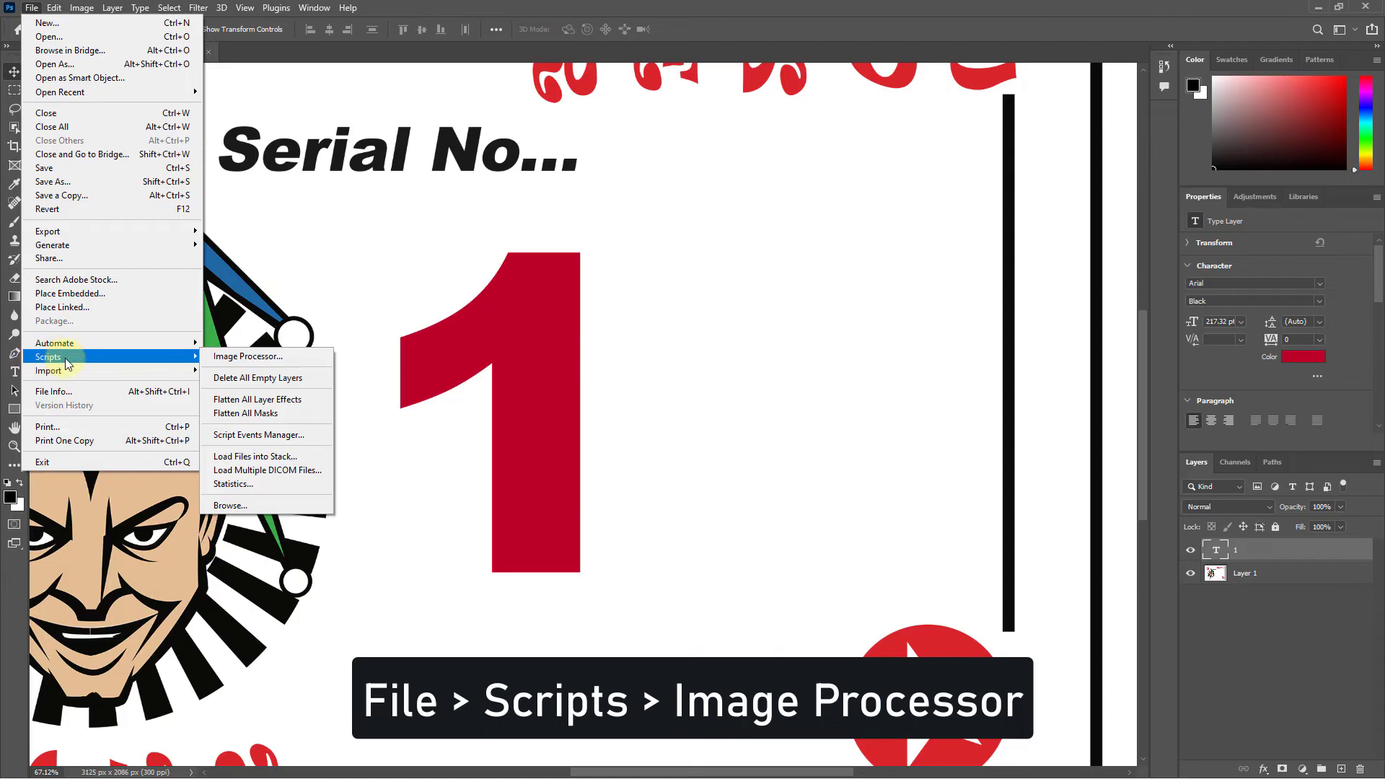
click(271, 356)
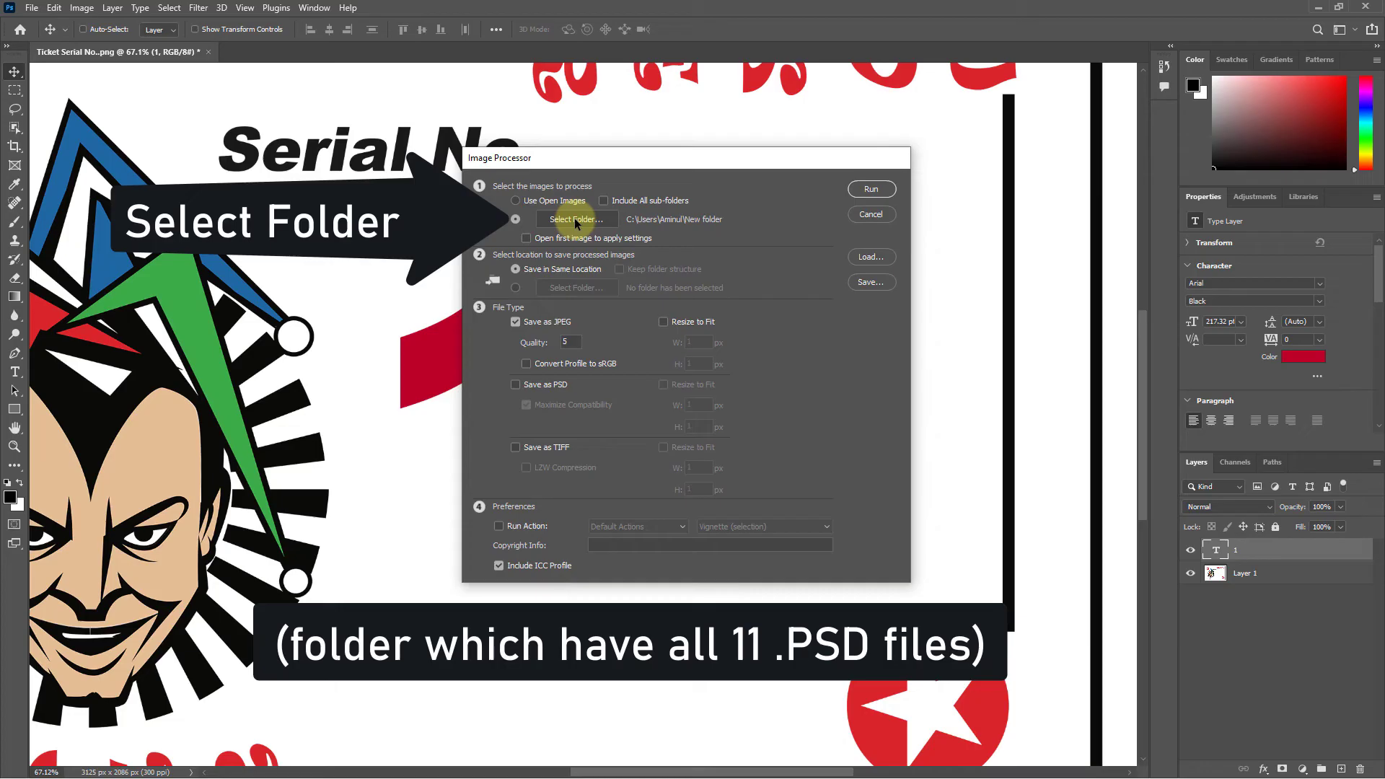
click(574, 218)
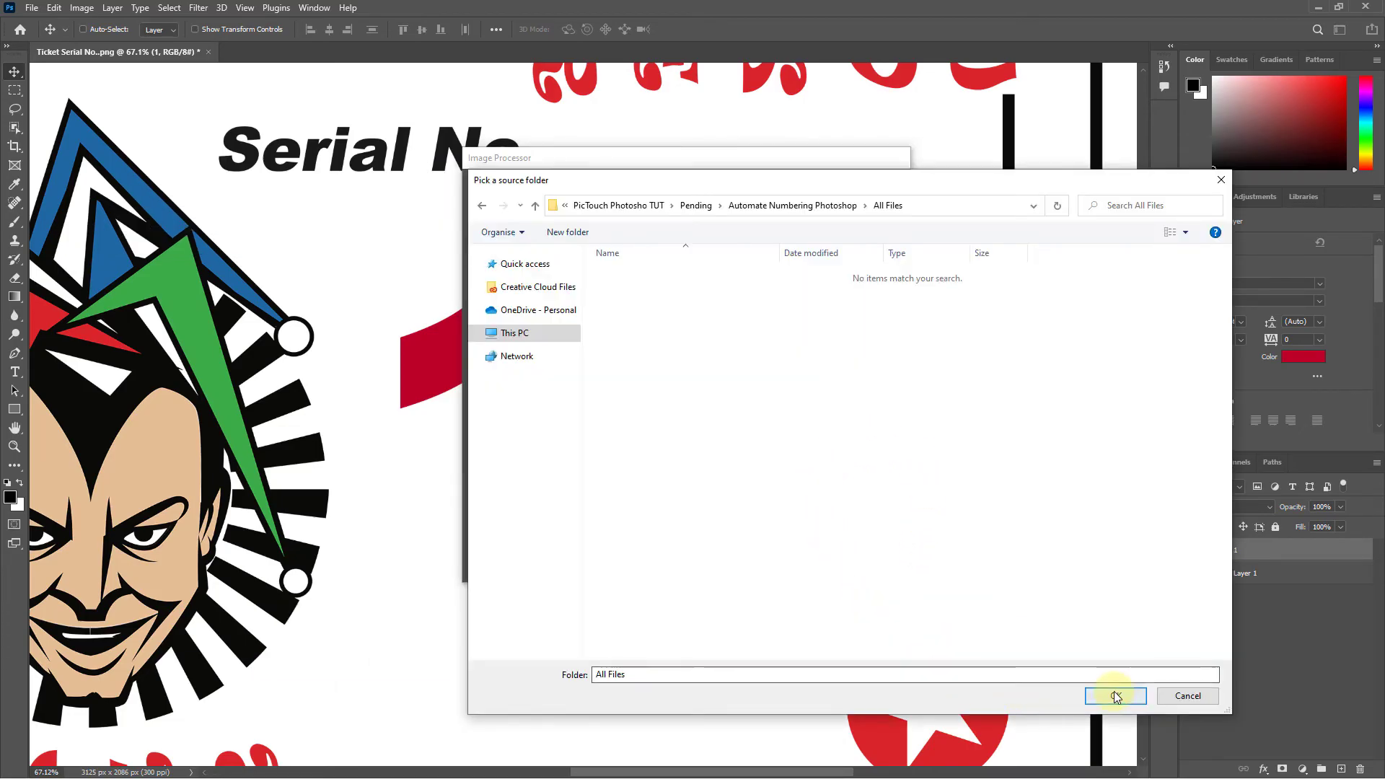
click(1134, 697)
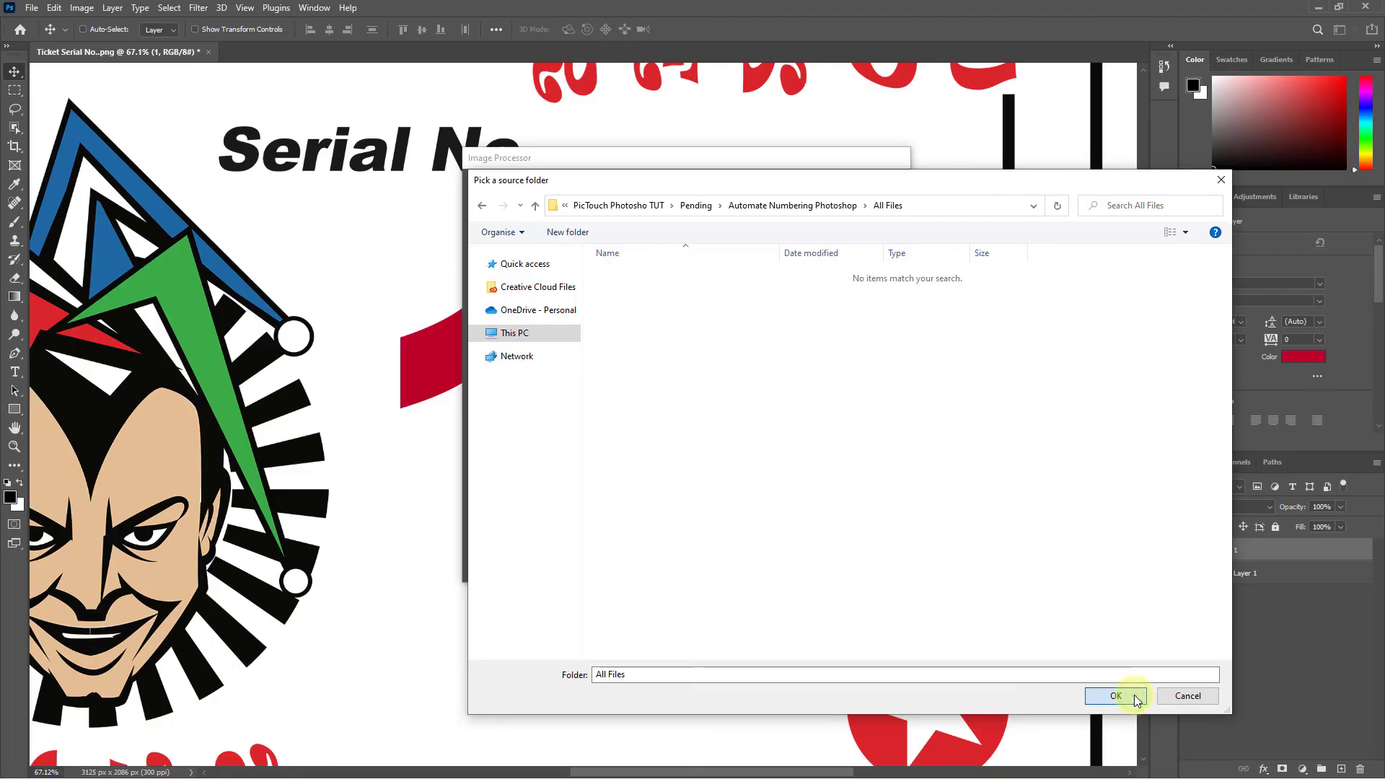
click(1134, 697)
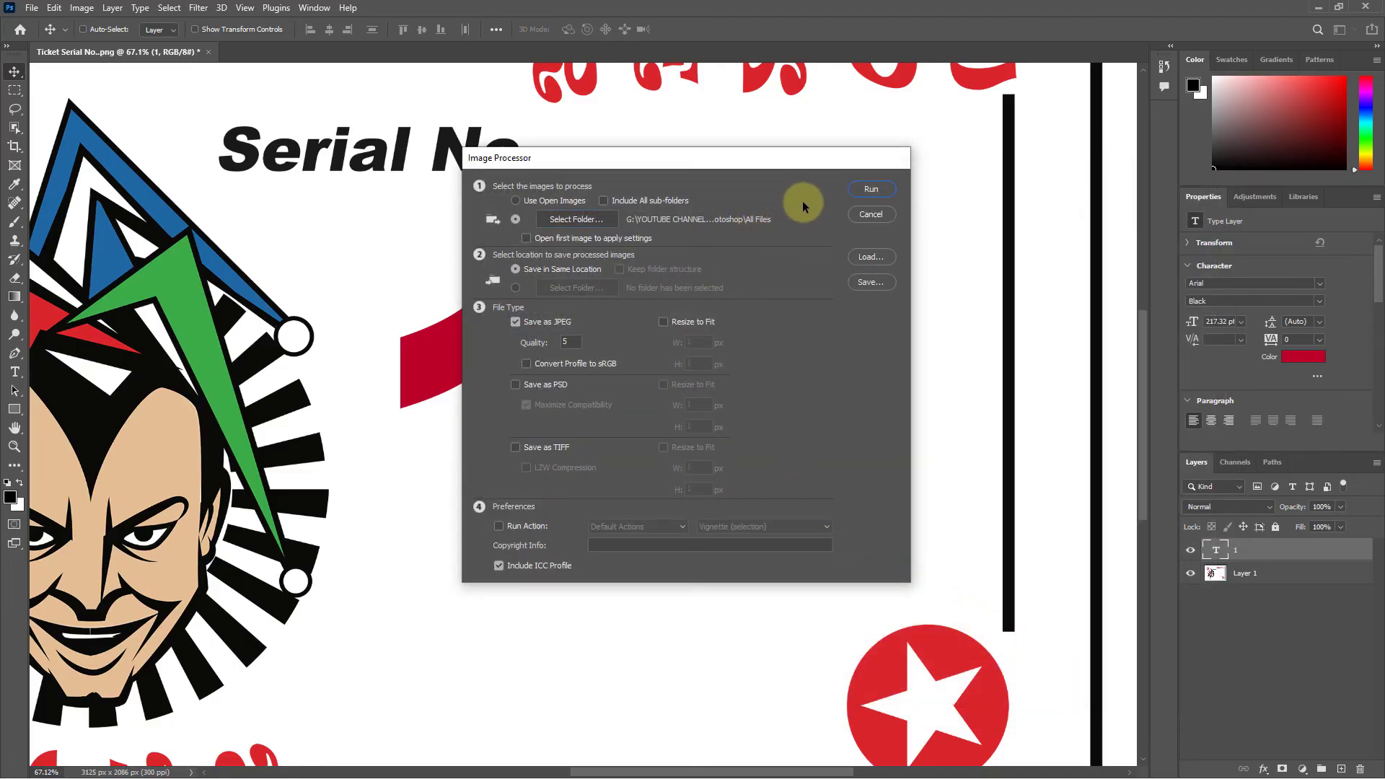
Run Image Processor to convert the All Files PSD tickets into JPEGs.
click(872, 190)
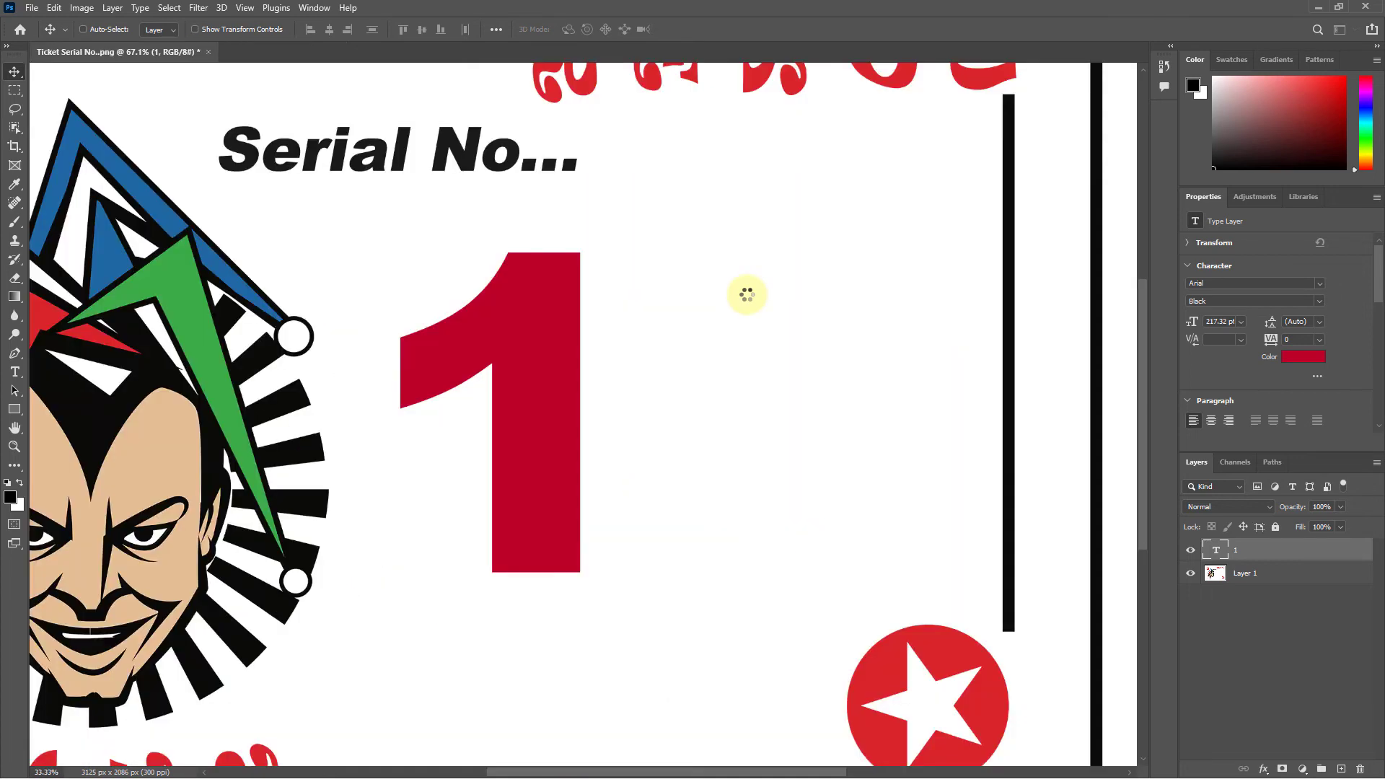